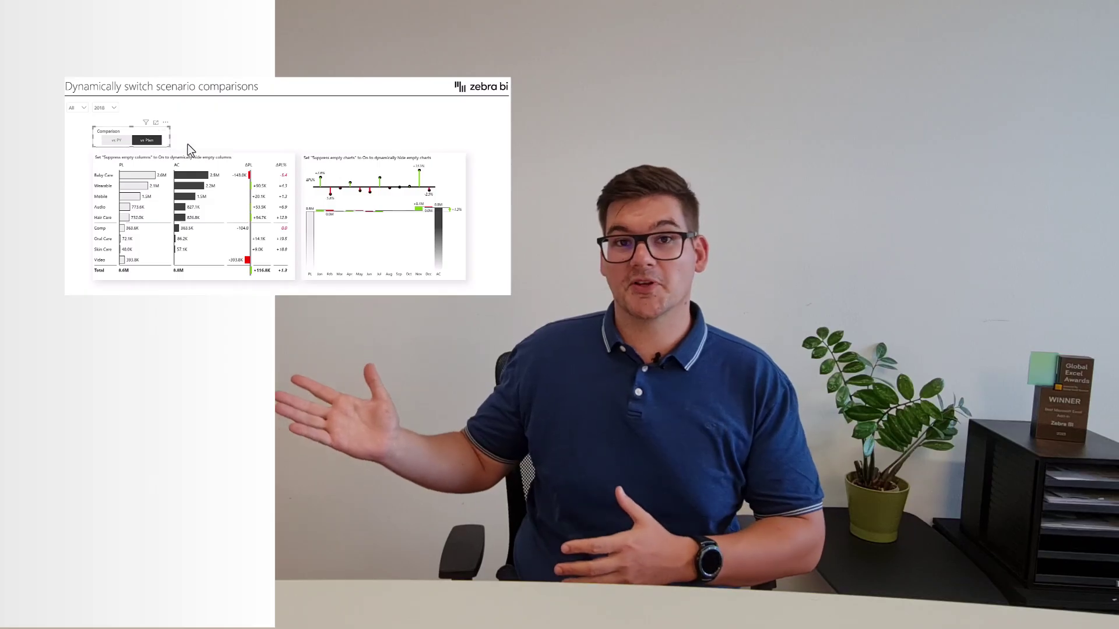
Step: Select 'vs PY' in the Comparison tile slicer to compare against Previous Year
click(117, 141)
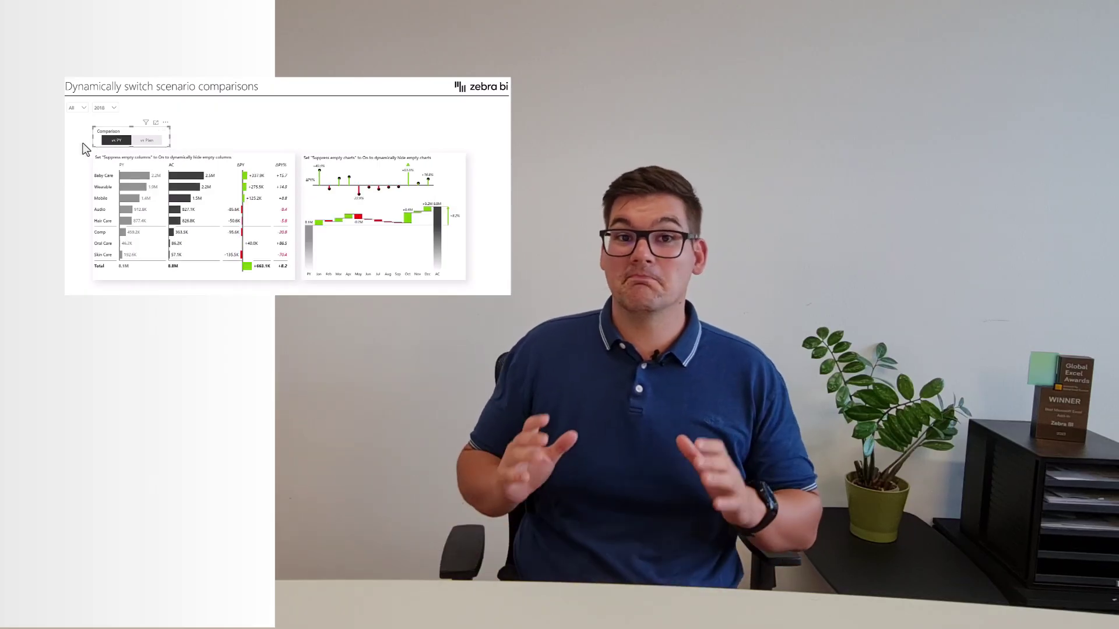
click(150, 143)
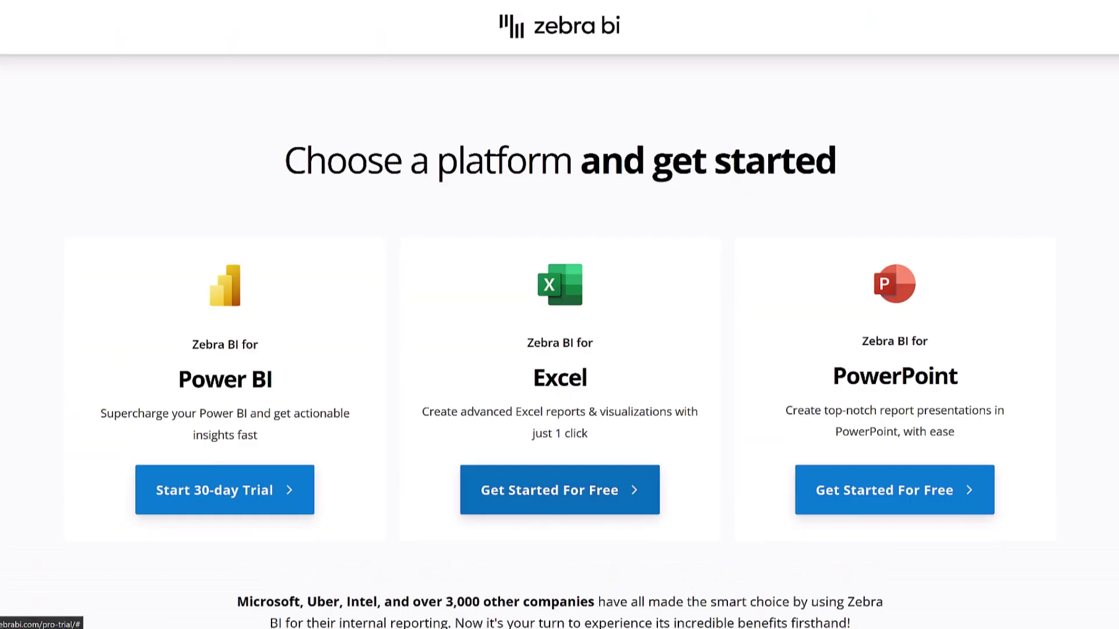
Step: Start the 30-day Zebra BI for Power BI trial sign-up
click(225, 489)
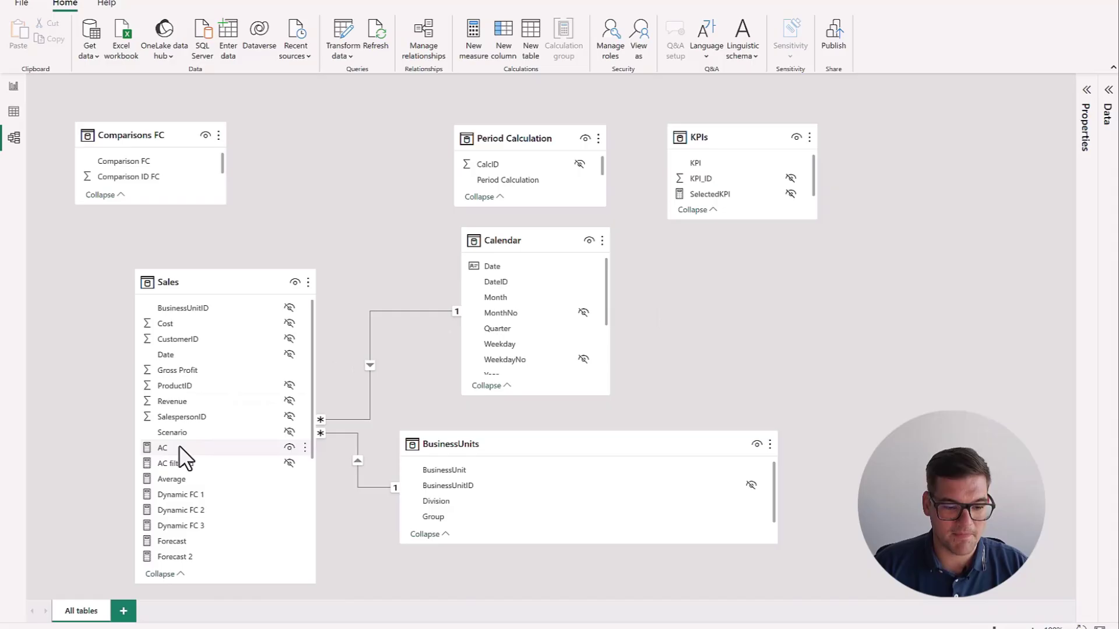
click(163, 447)
scroll(176, 449, down, 5)
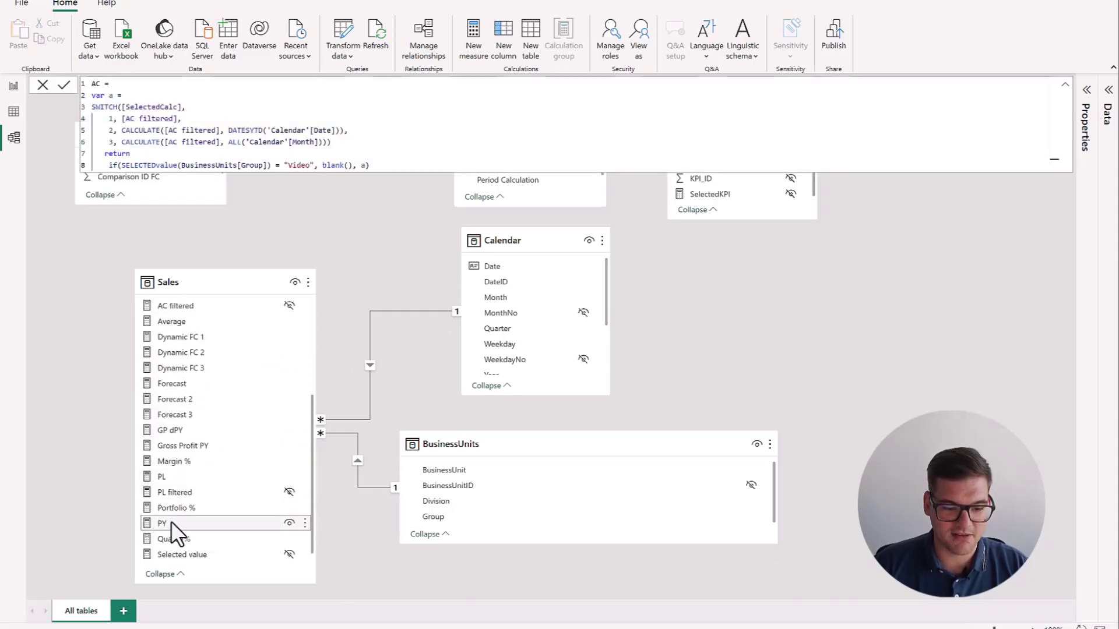
click(176, 476)
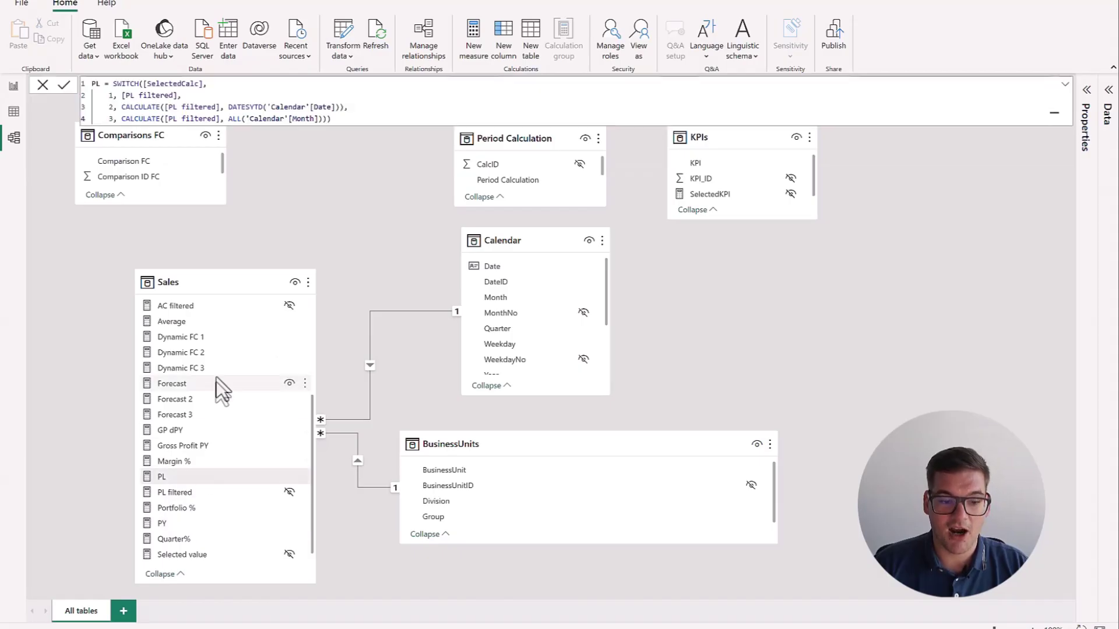
scroll(211, 363, up, 3)
click(191, 372)
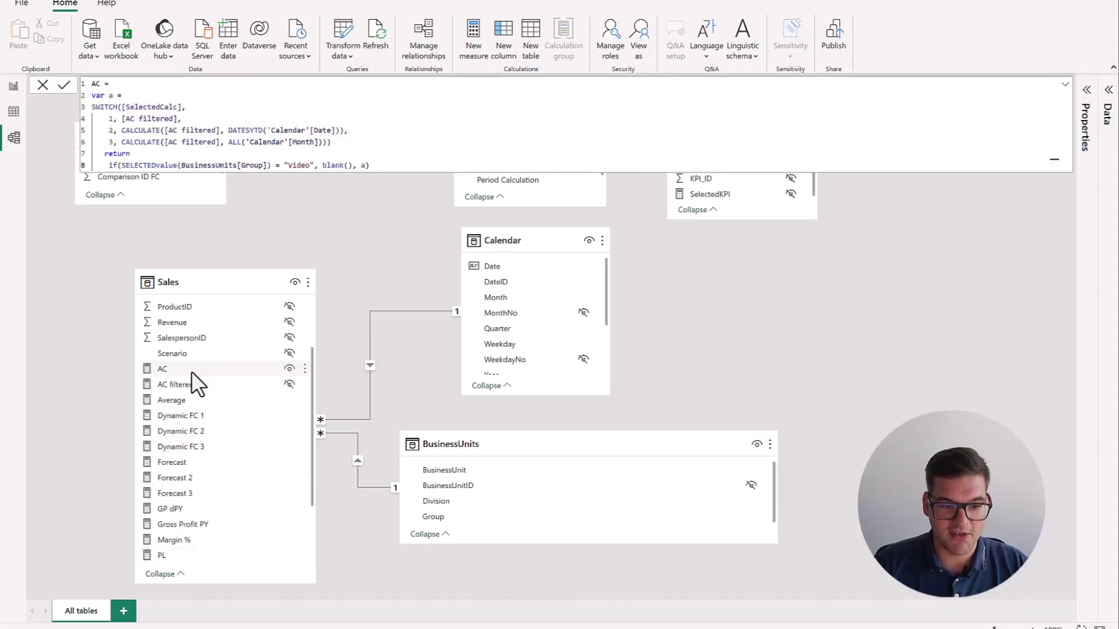
scroll(236, 373, up, 2)
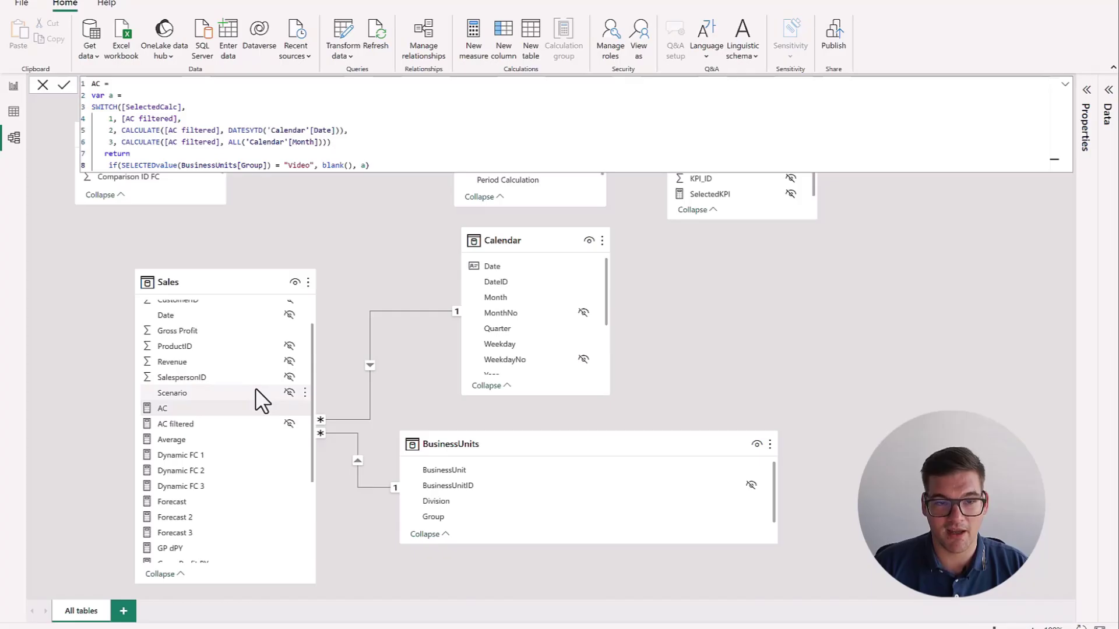
click(376, 244)
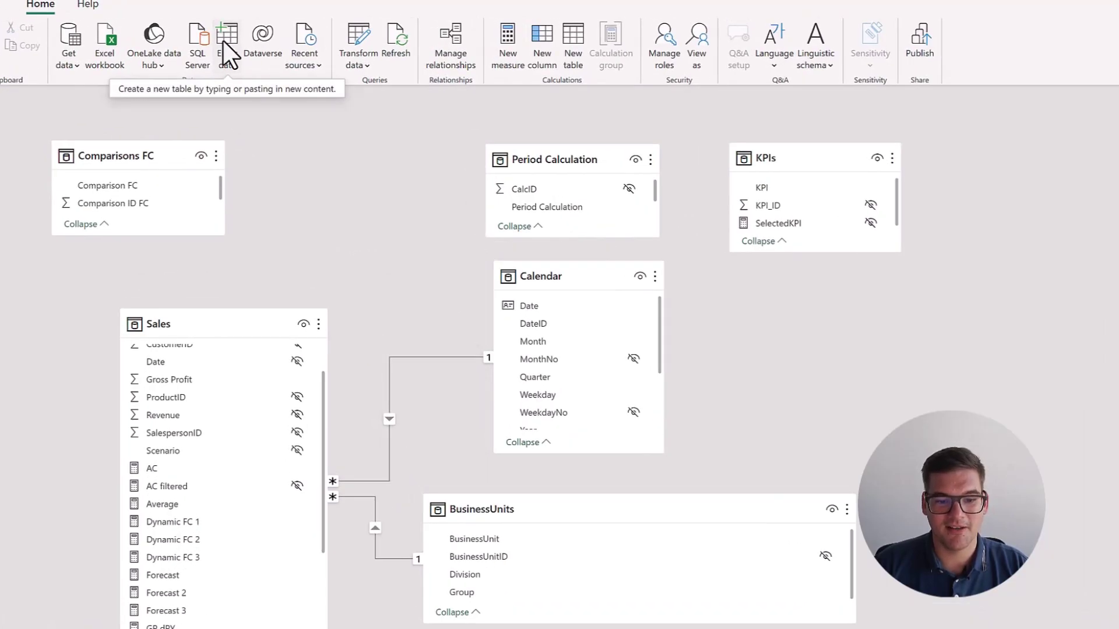
click(223, 41)
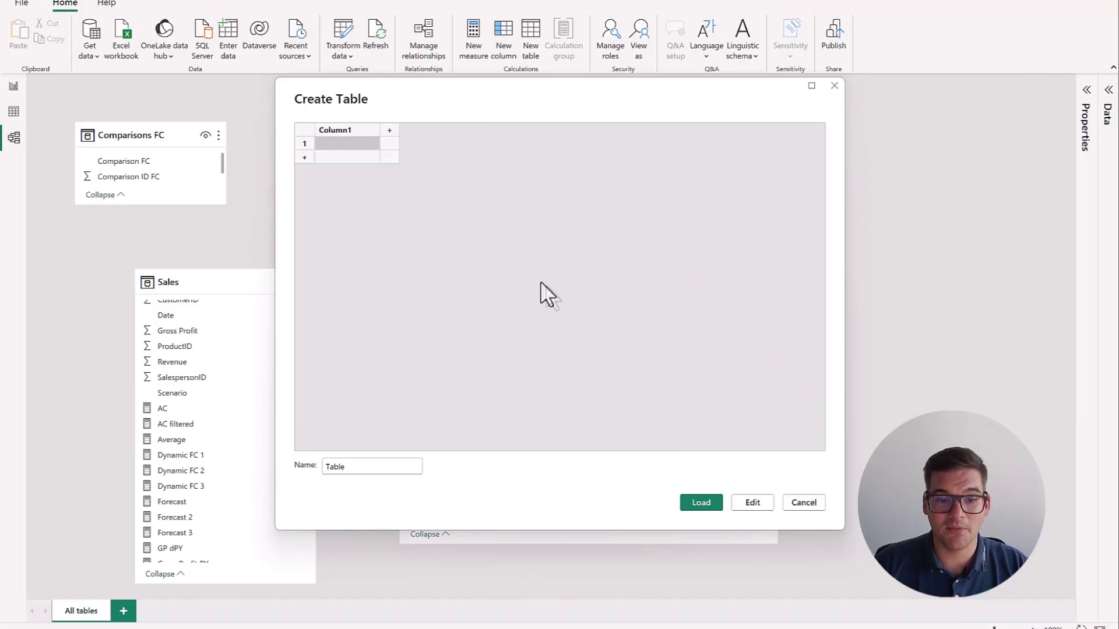
Step: Add a second column and name the columns Comparison ID and Comparison
click(389, 130)
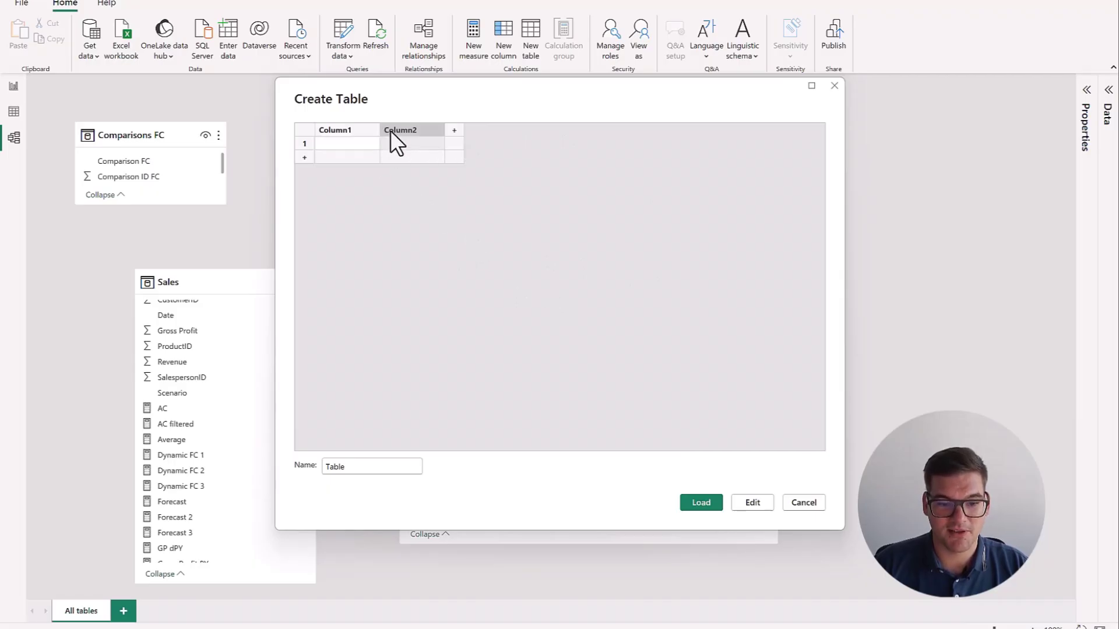
click(345, 135)
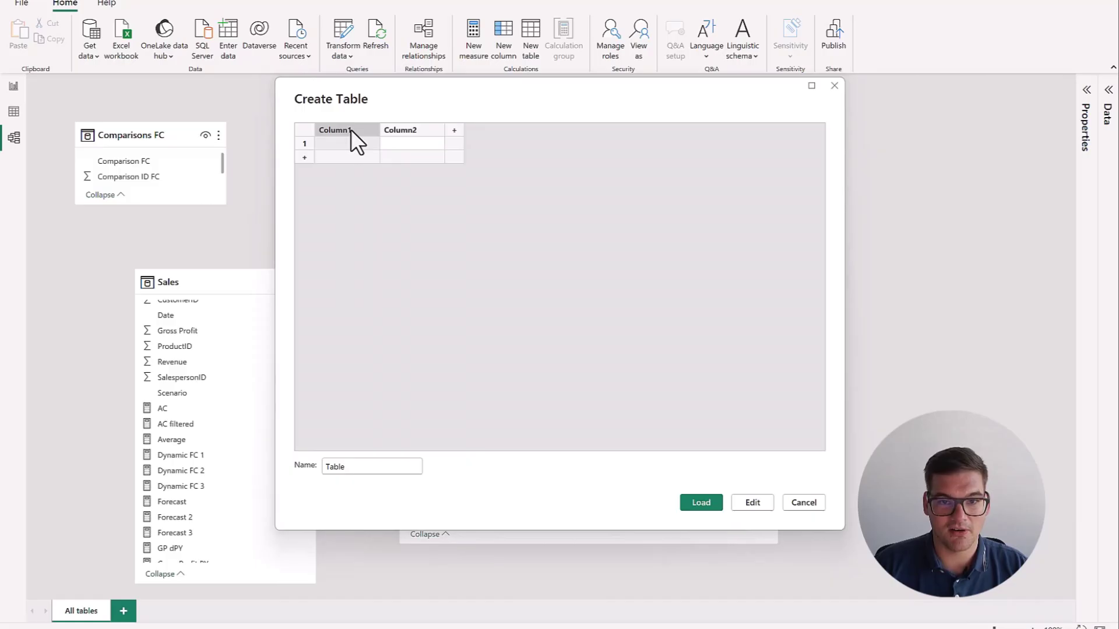
double_click(351, 128)
text(Com)
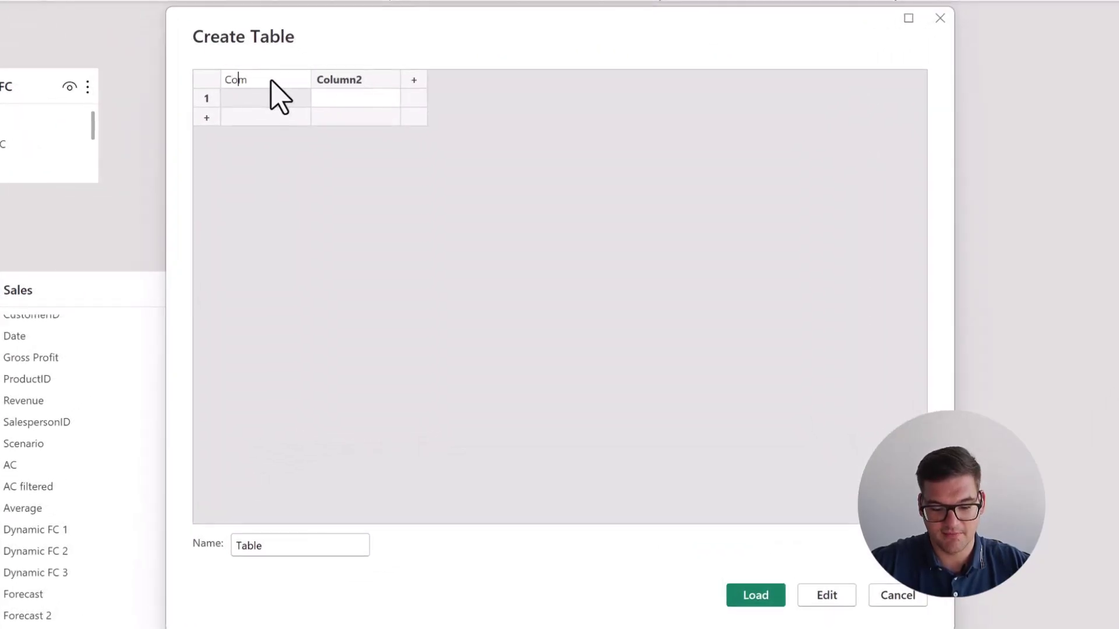
text(paris)
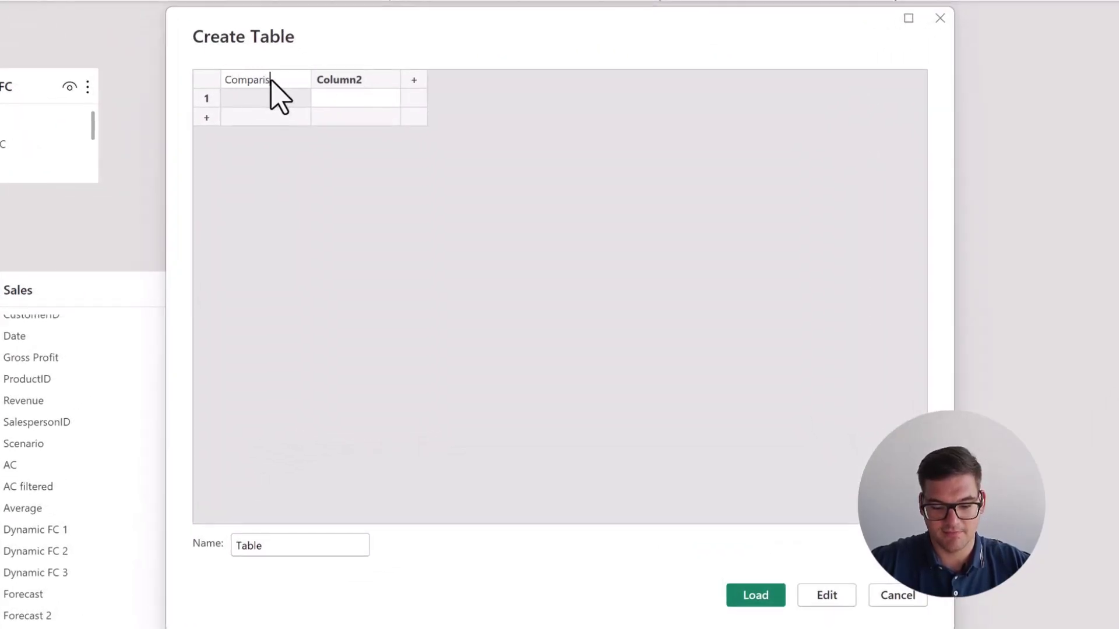
text(on I)
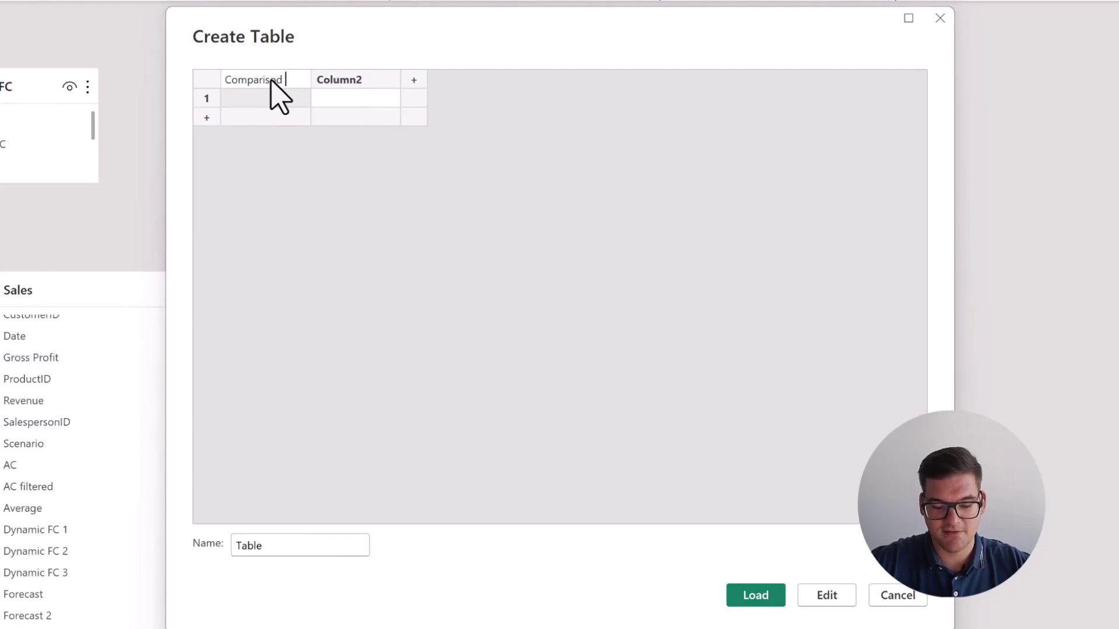
text(D)
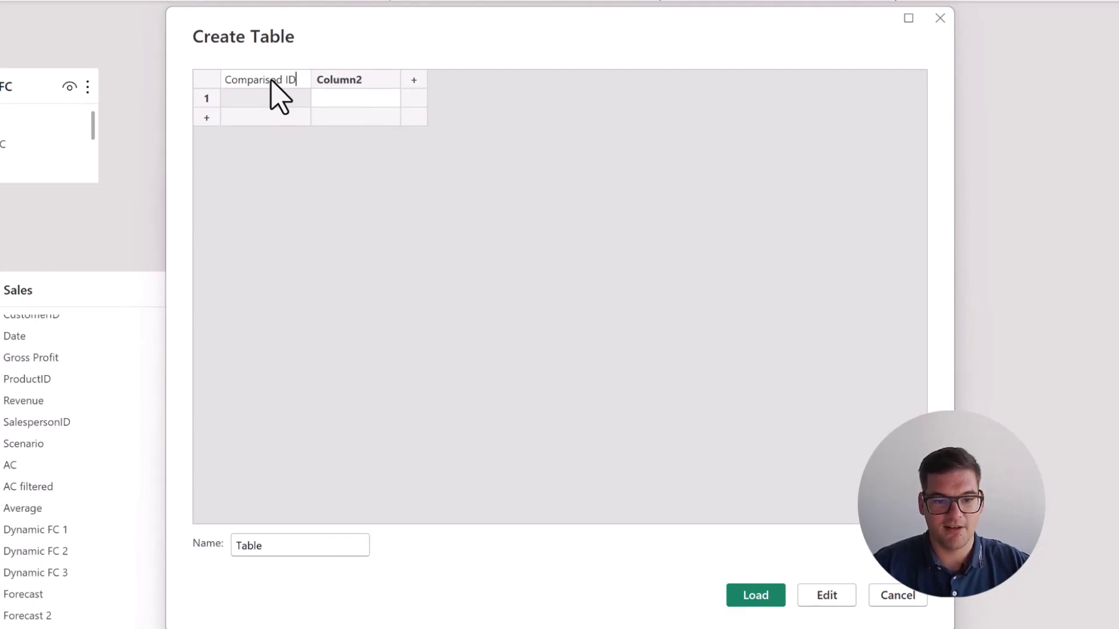
click(358, 79)
double_click(358, 79)
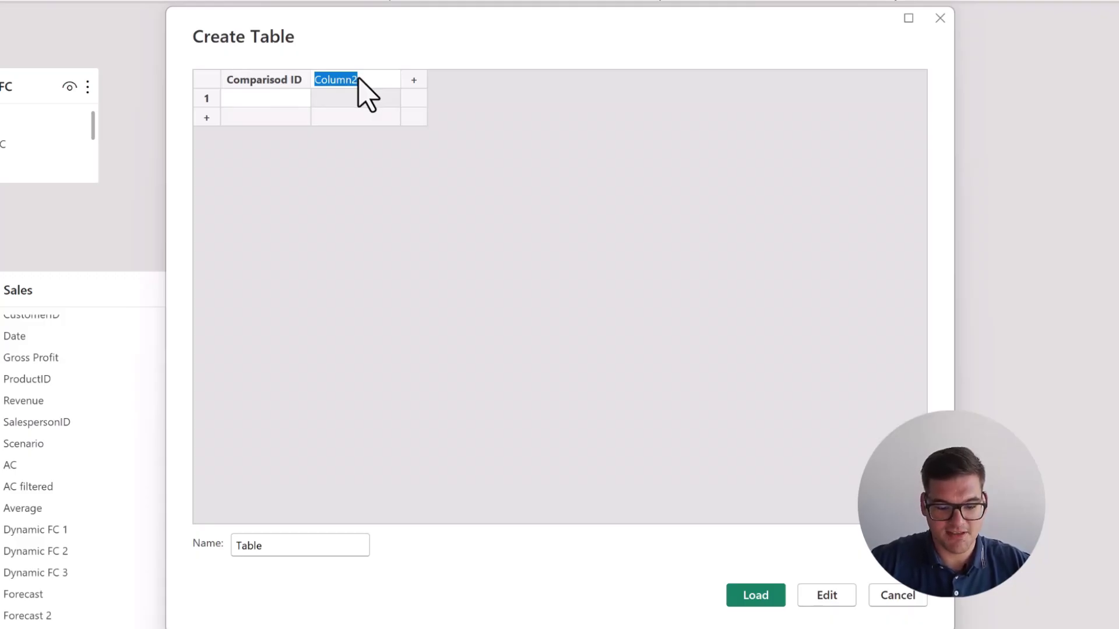
text(Compa)
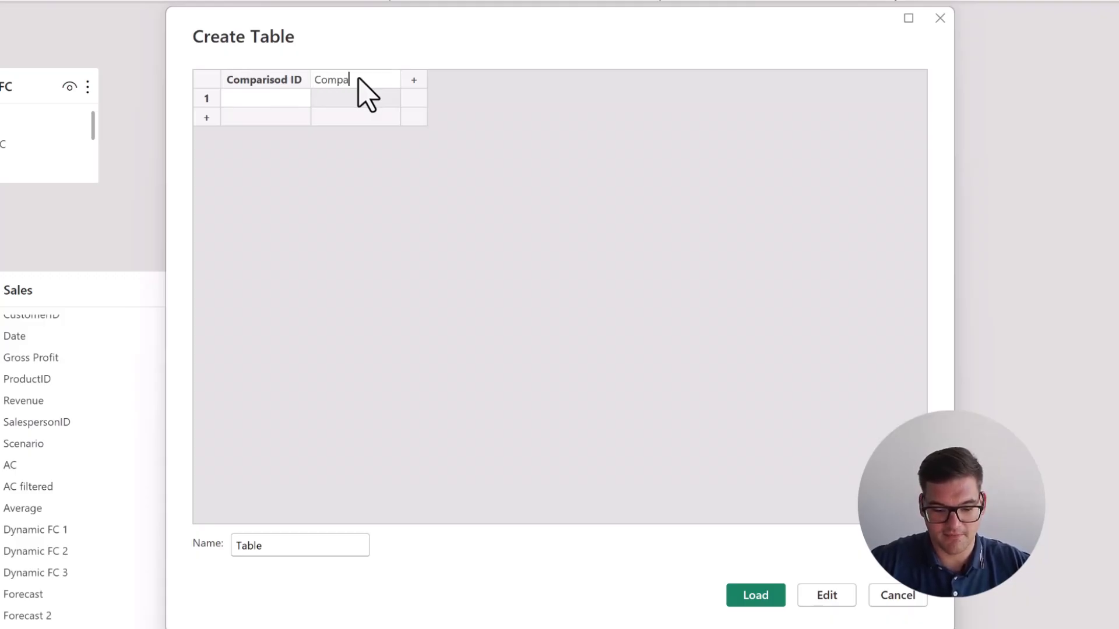
text(rison)
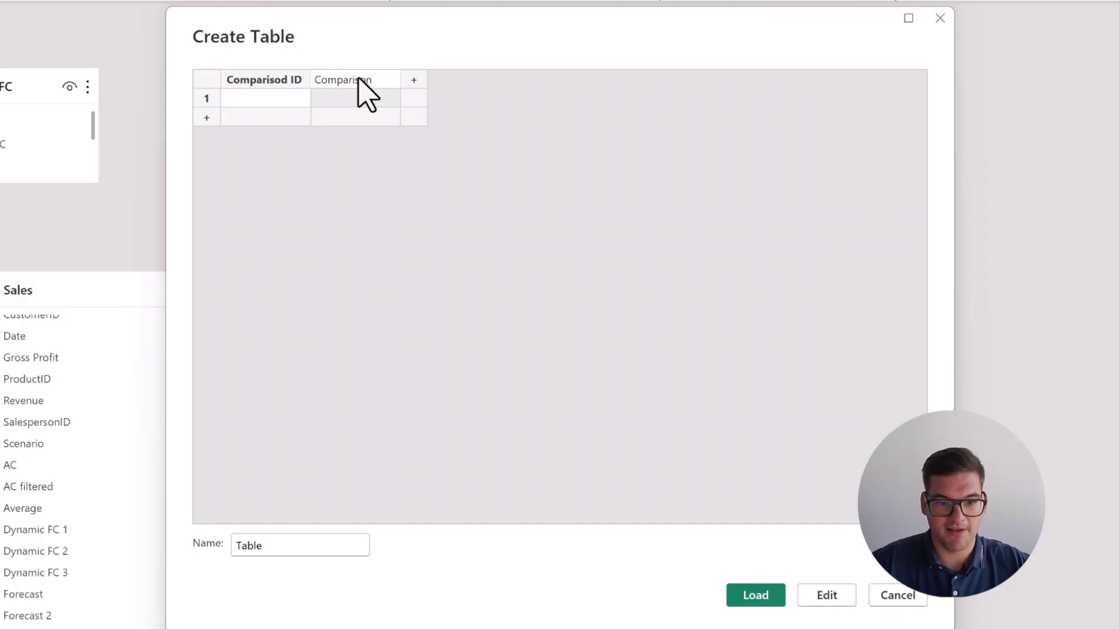
key(Return)
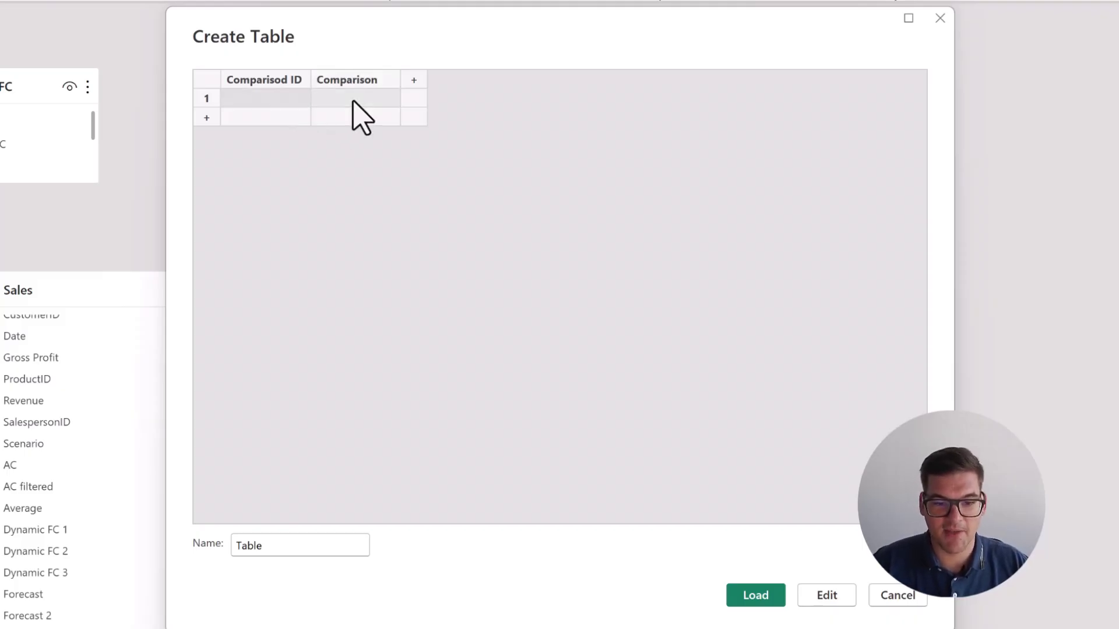
Step: Enter two rows: 1 Previous Year and 2 Plan
click(260, 99)
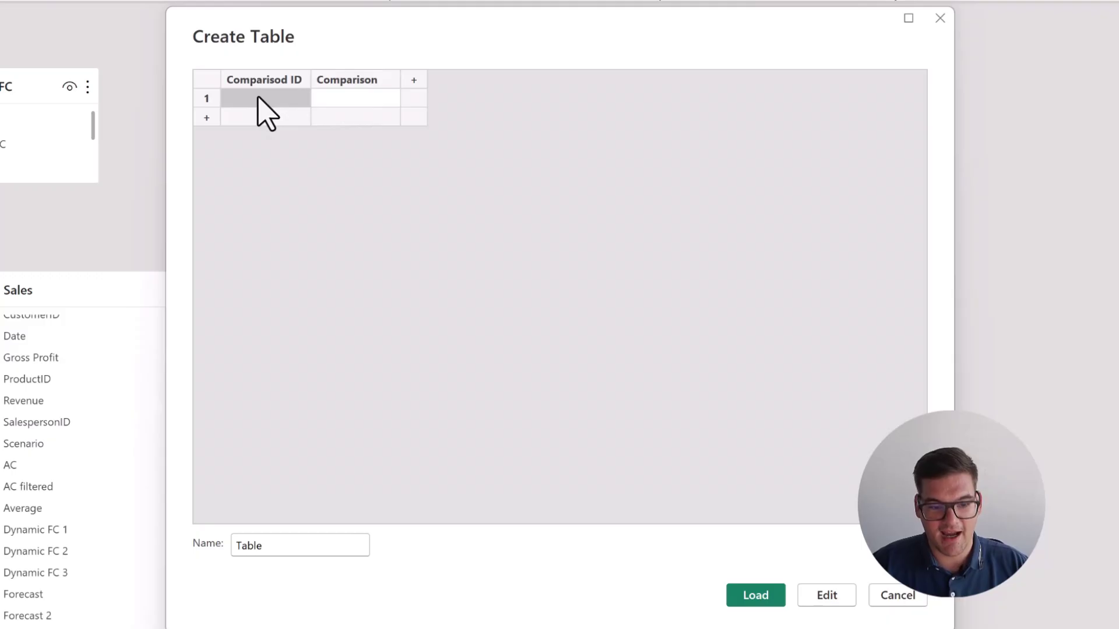
text(1)
key(Return)
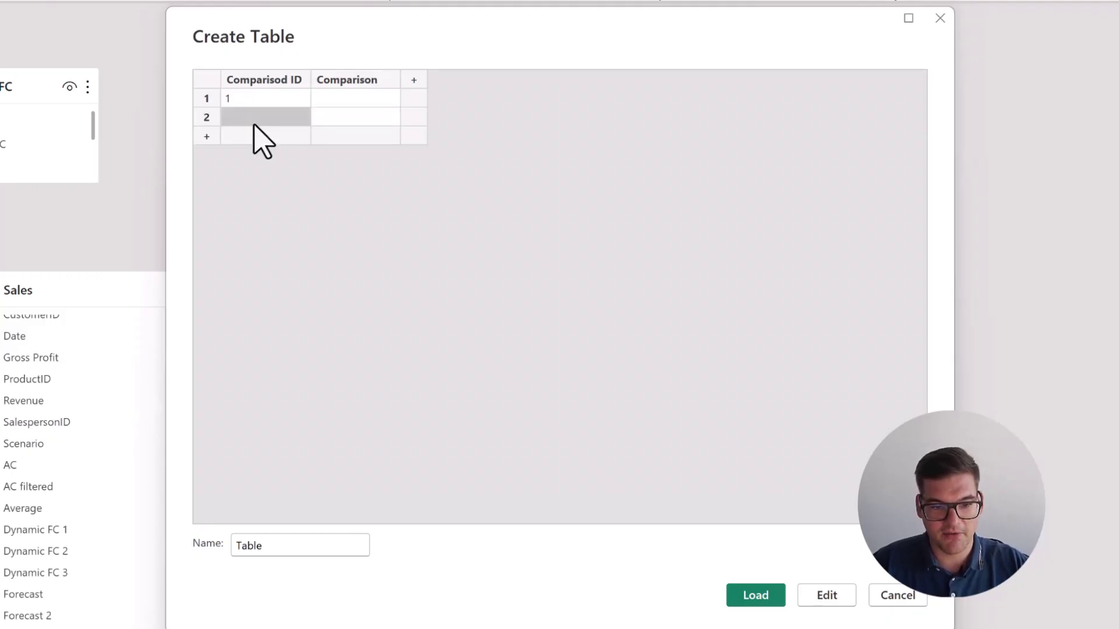
text(2)
click(332, 100)
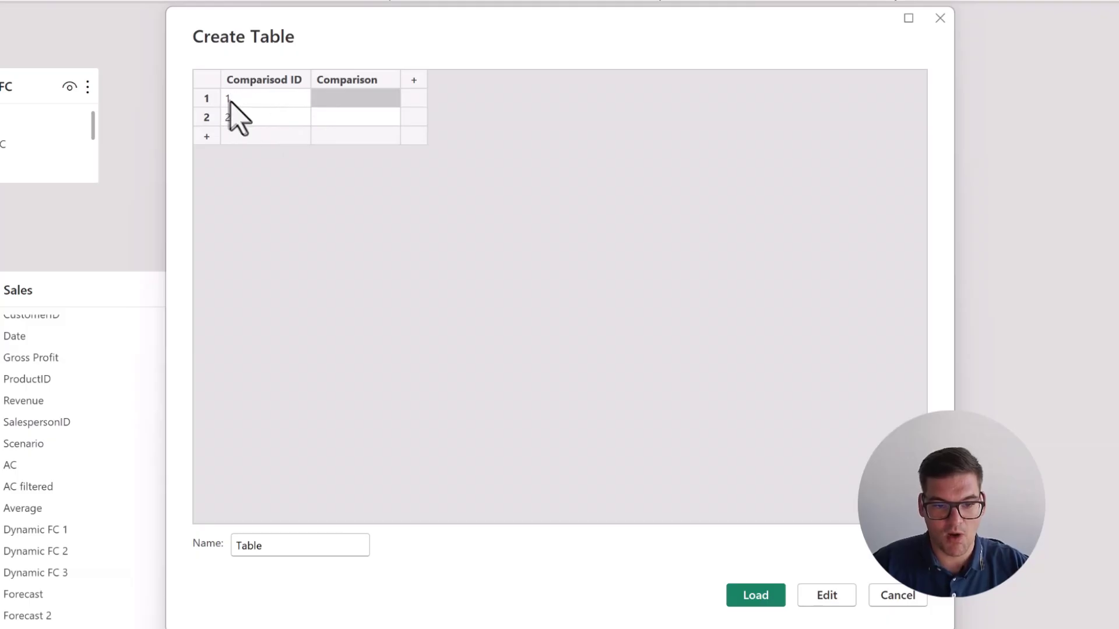
text(P)
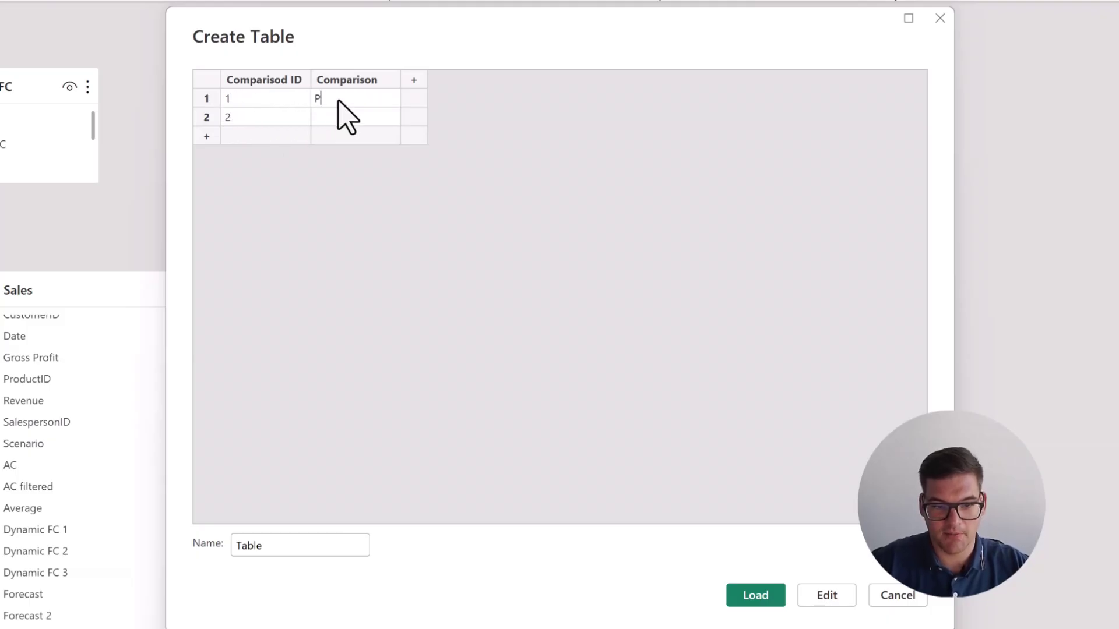
text(revio)
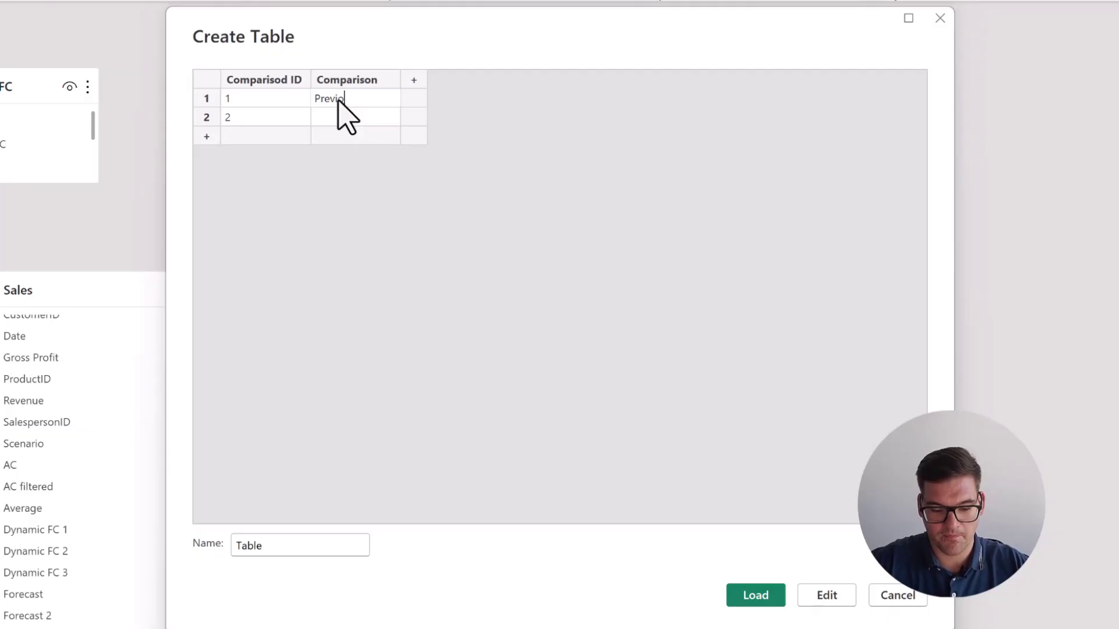
text(us Year)
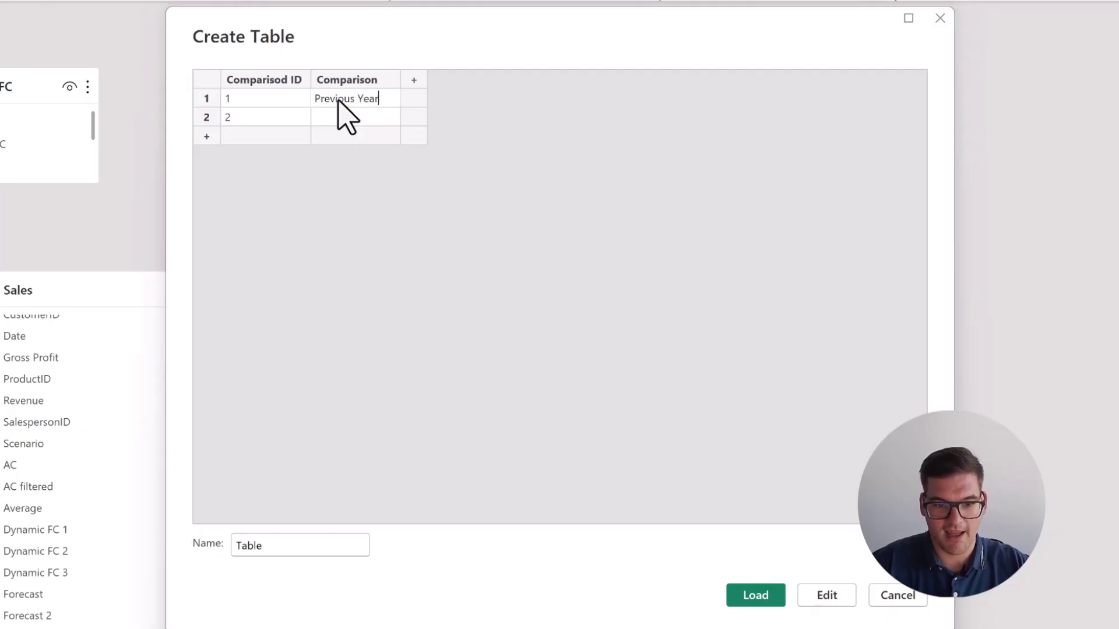
key(Return)
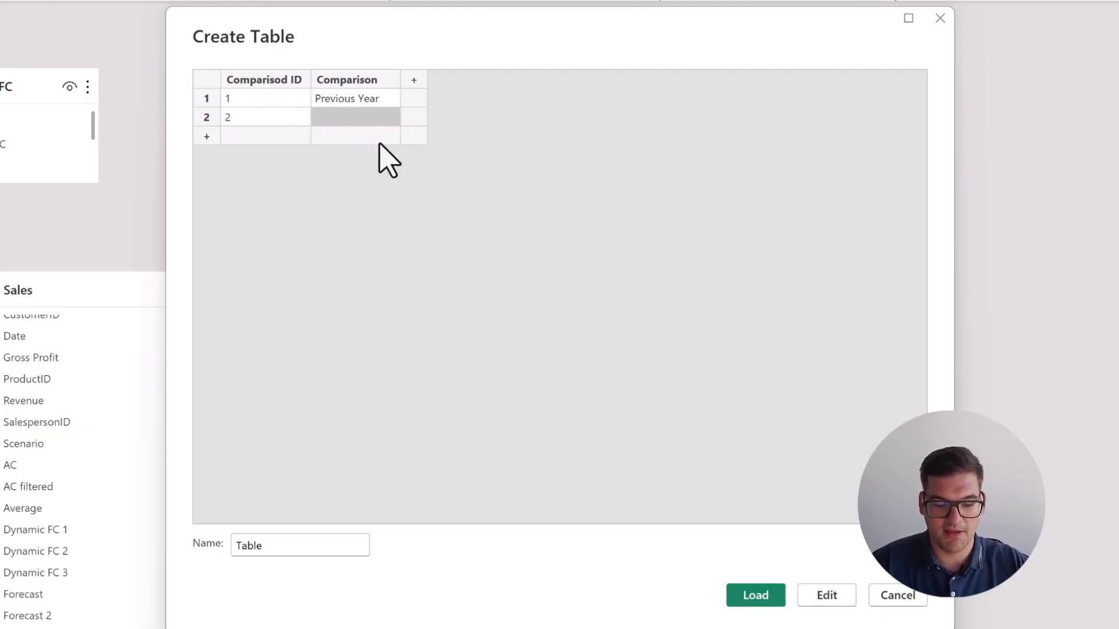
text(Plan)
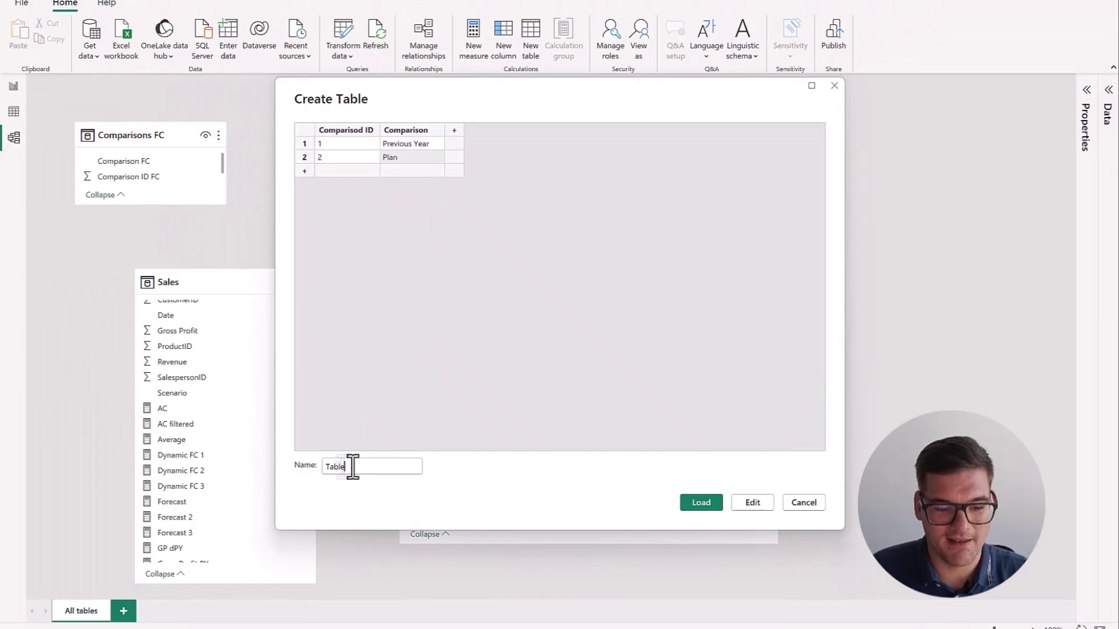
Step: Name the table 'Comparison scenario' and load it into the model
drag(353, 466, 313, 464)
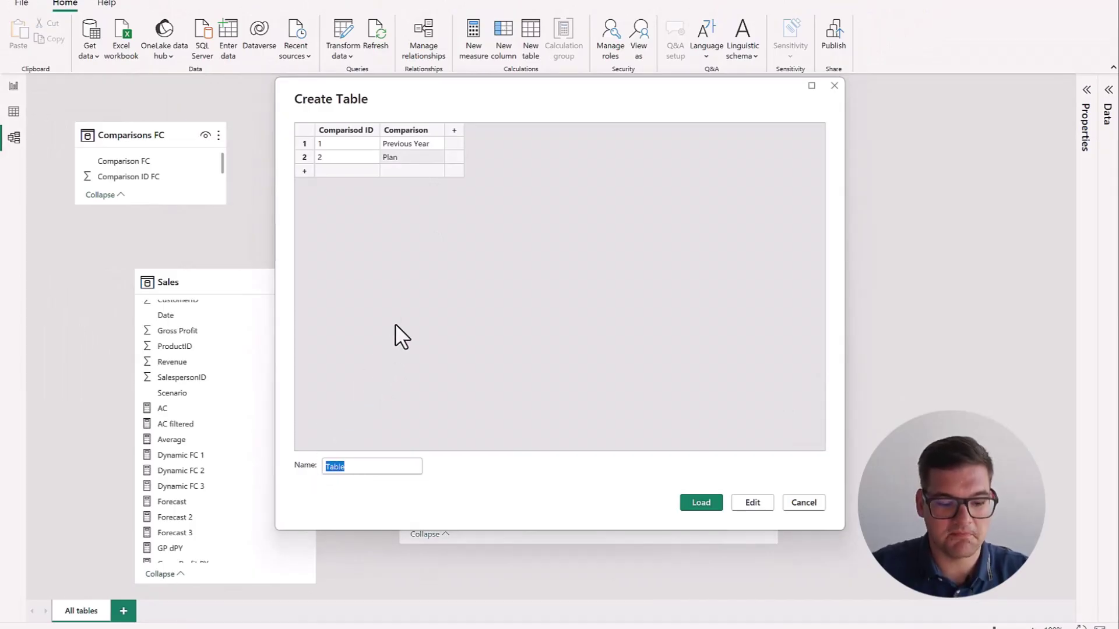
text(Compa)
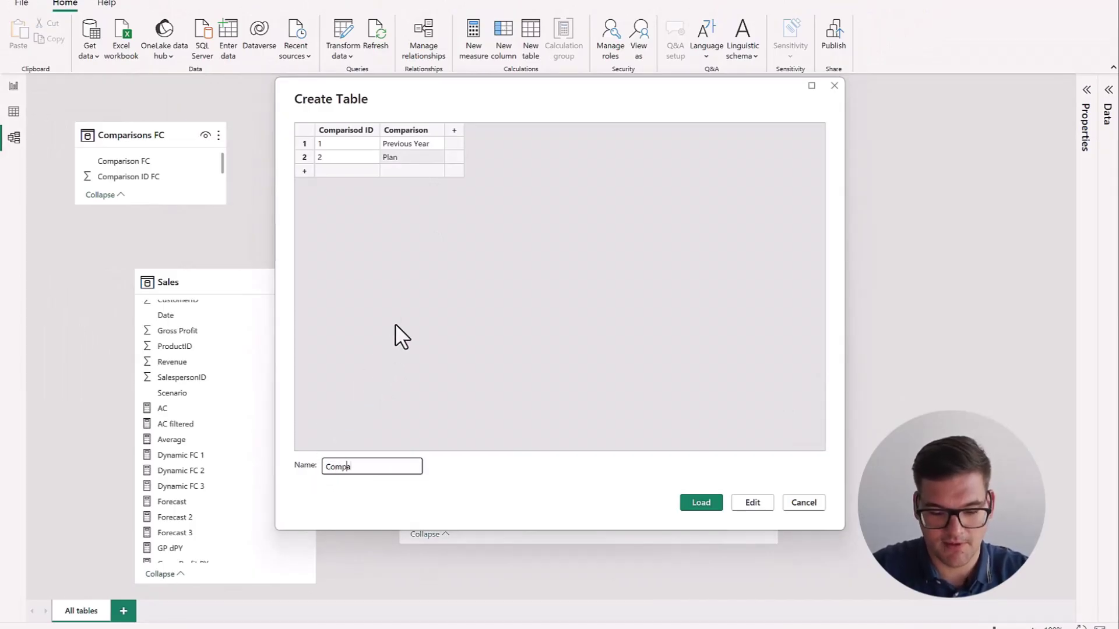
text(rison sc)
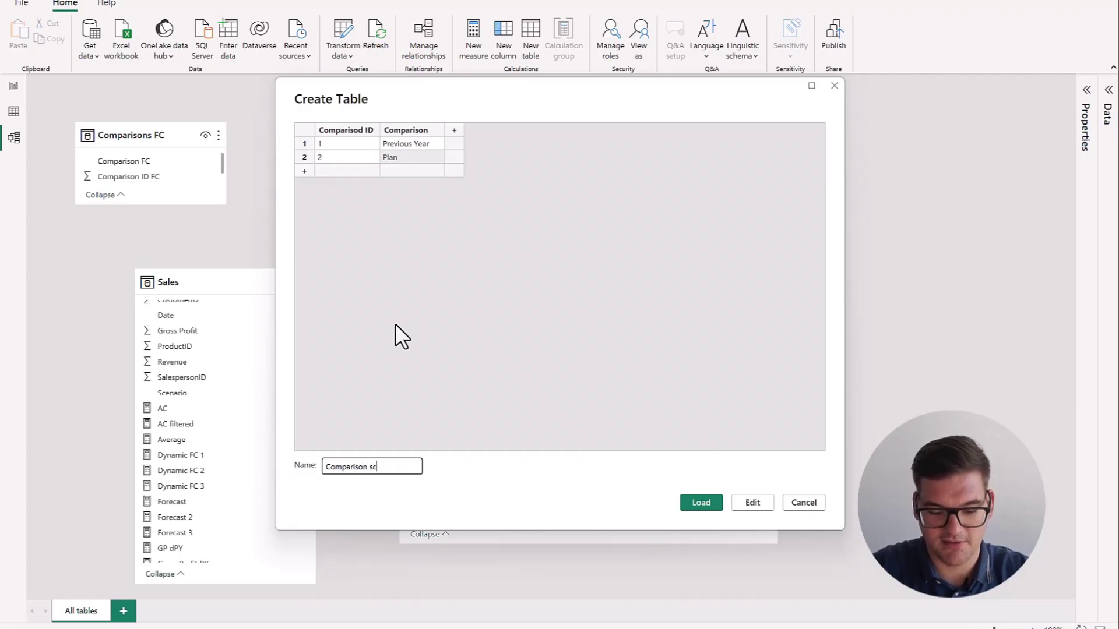
text(enario)
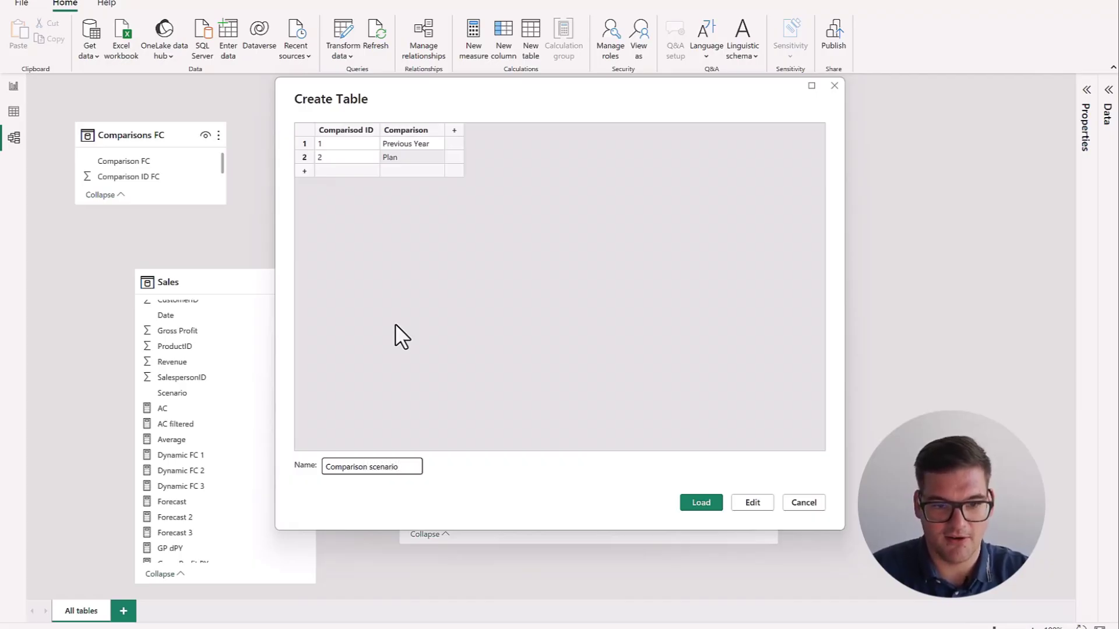
click(702, 504)
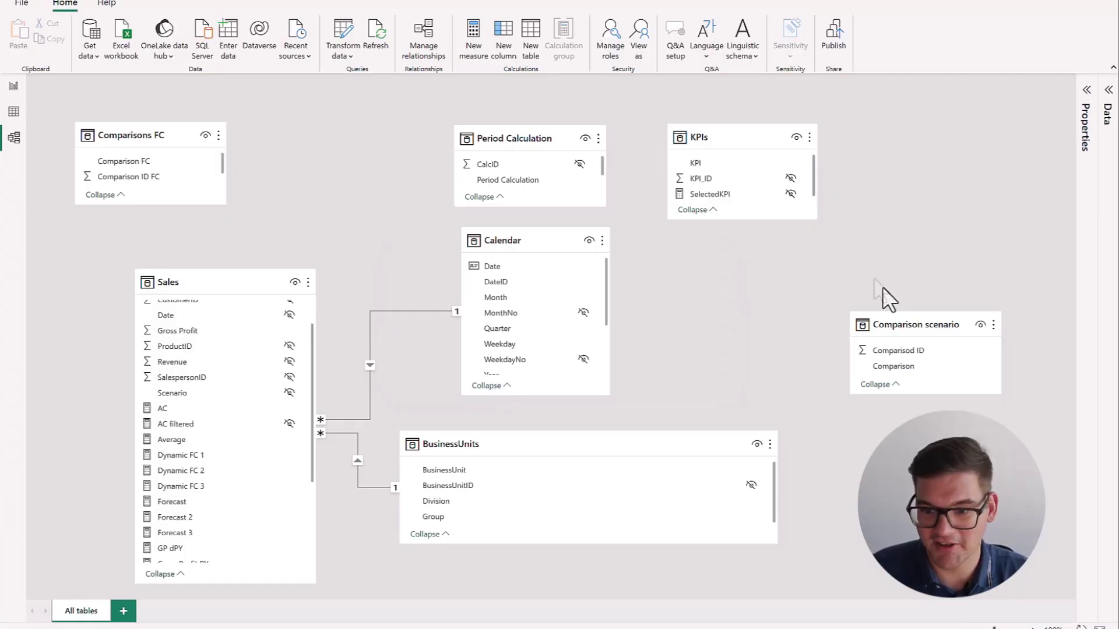
Step: Move the Comparison scenario table card beside Calendar and enlarge it
drag(904, 316, 699, 267)
drag(798, 348, 848, 376)
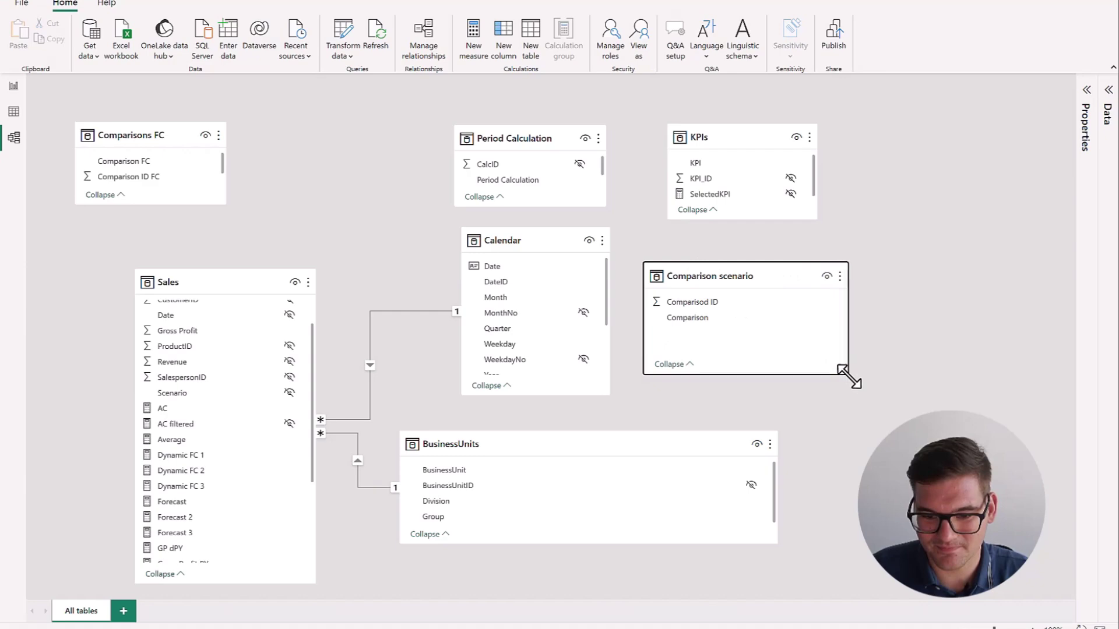
drag(769, 279, 789, 285)
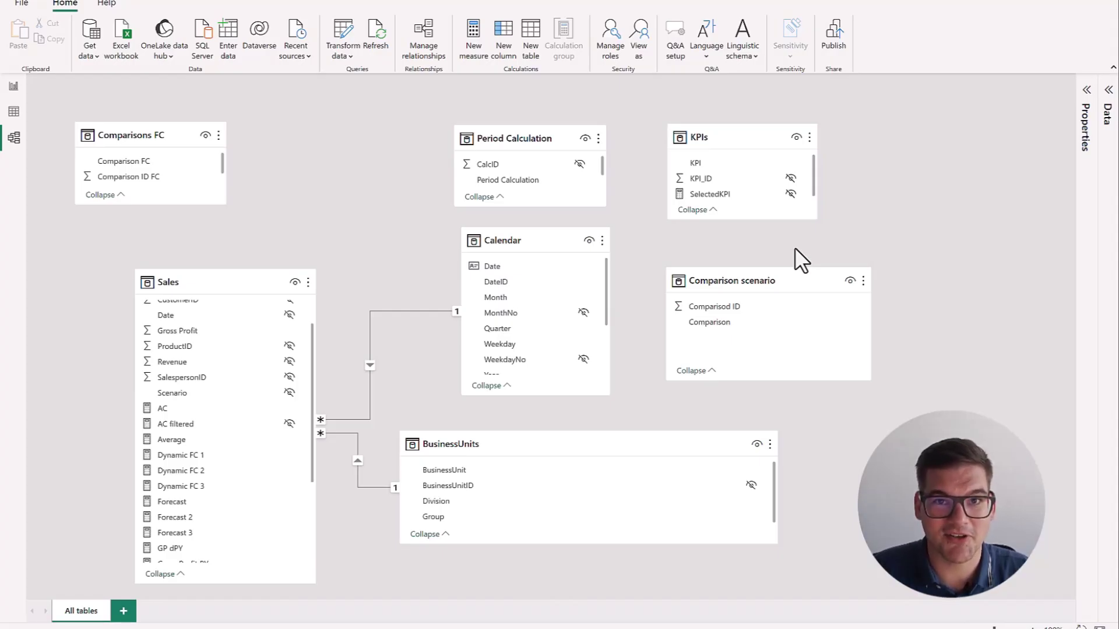
click(863, 281)
Step: Create the measure Selected comparison = min('Comparison scenario'[Comparisod ID])
click(874, 304)
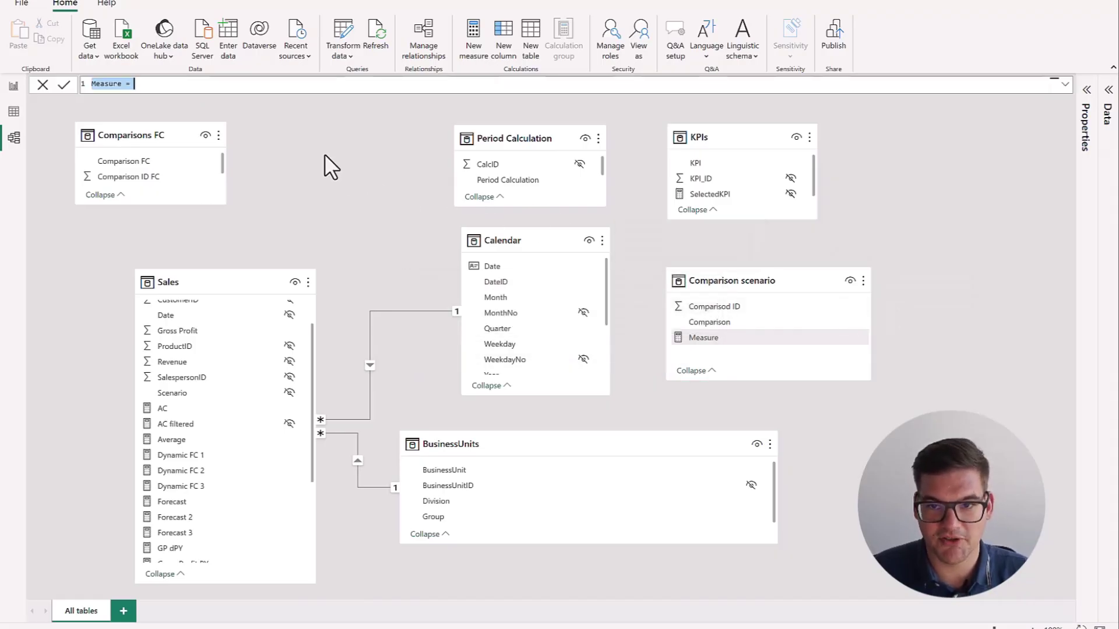
key(BackSpace)
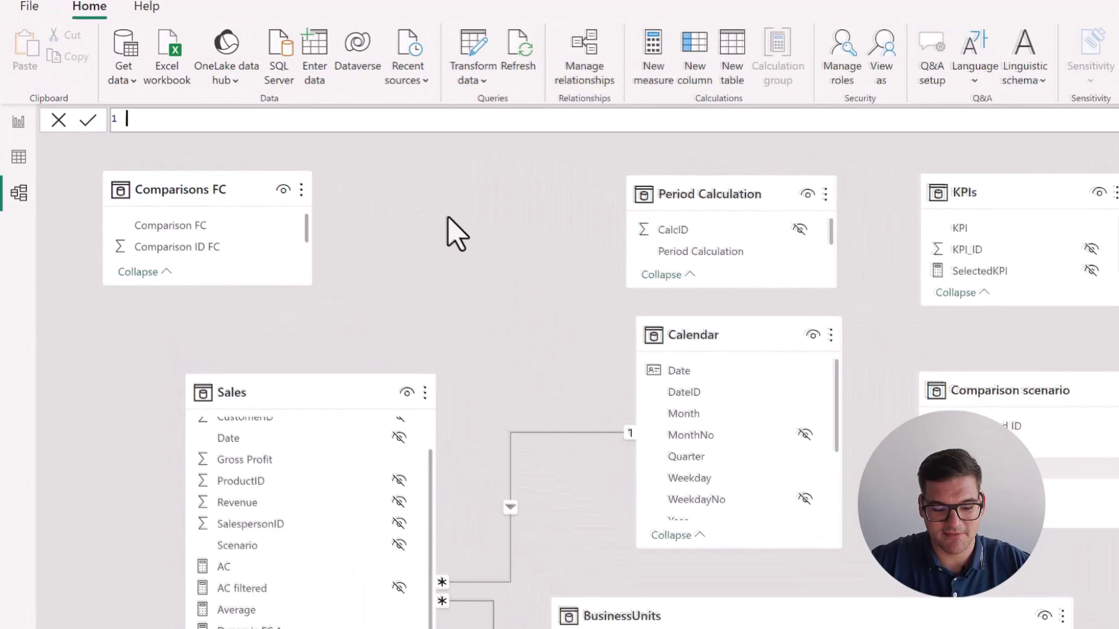
text(Selected )
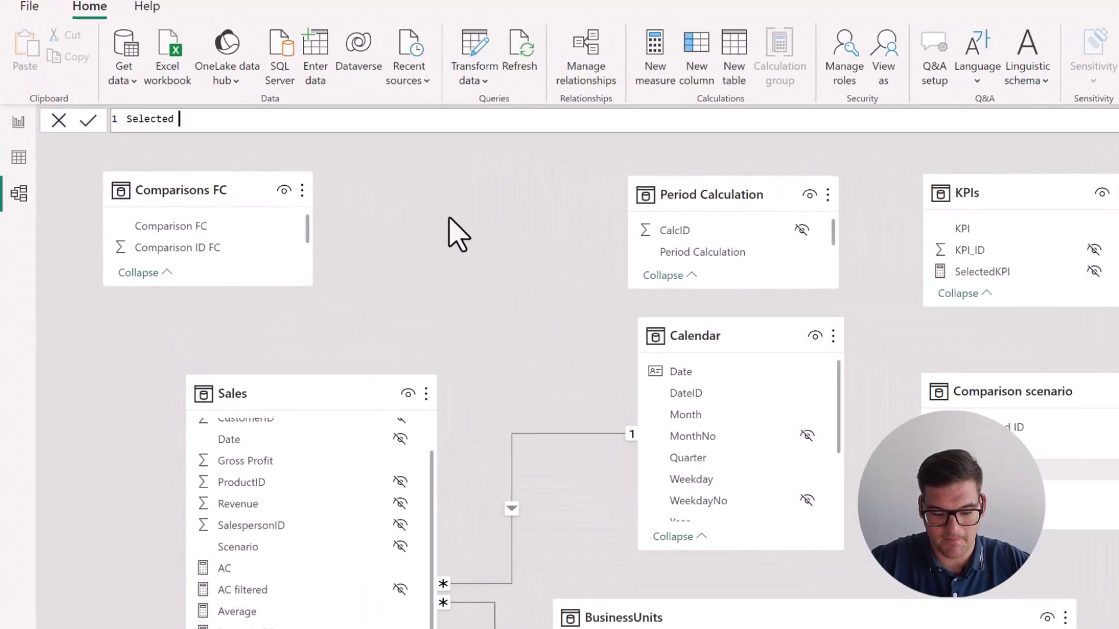
text(comparison)
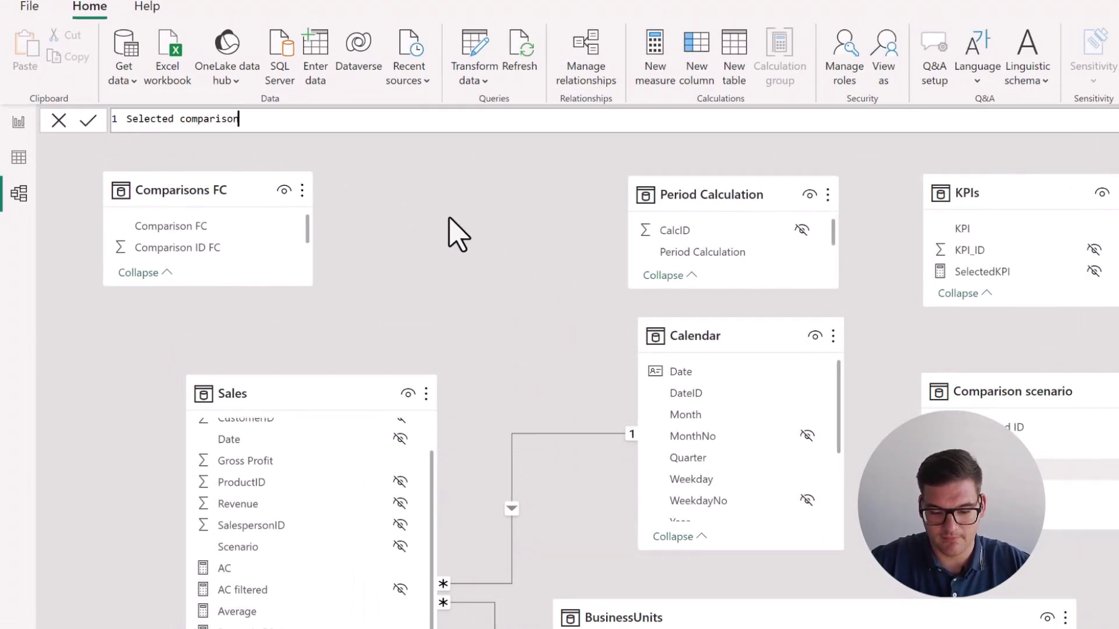
text( =)
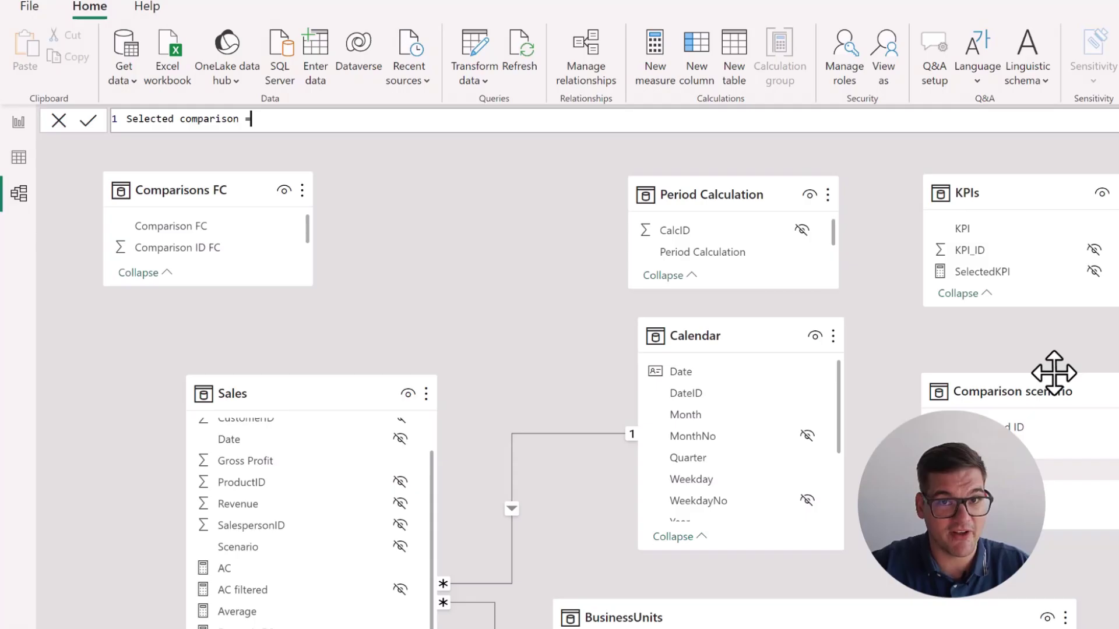
text(m)
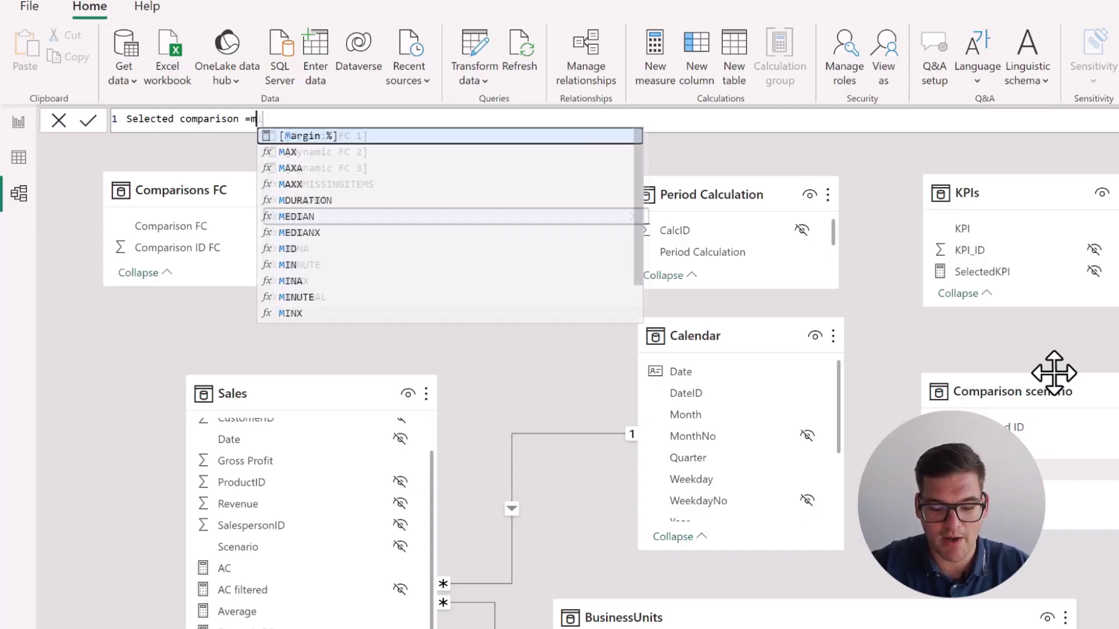
text(in)
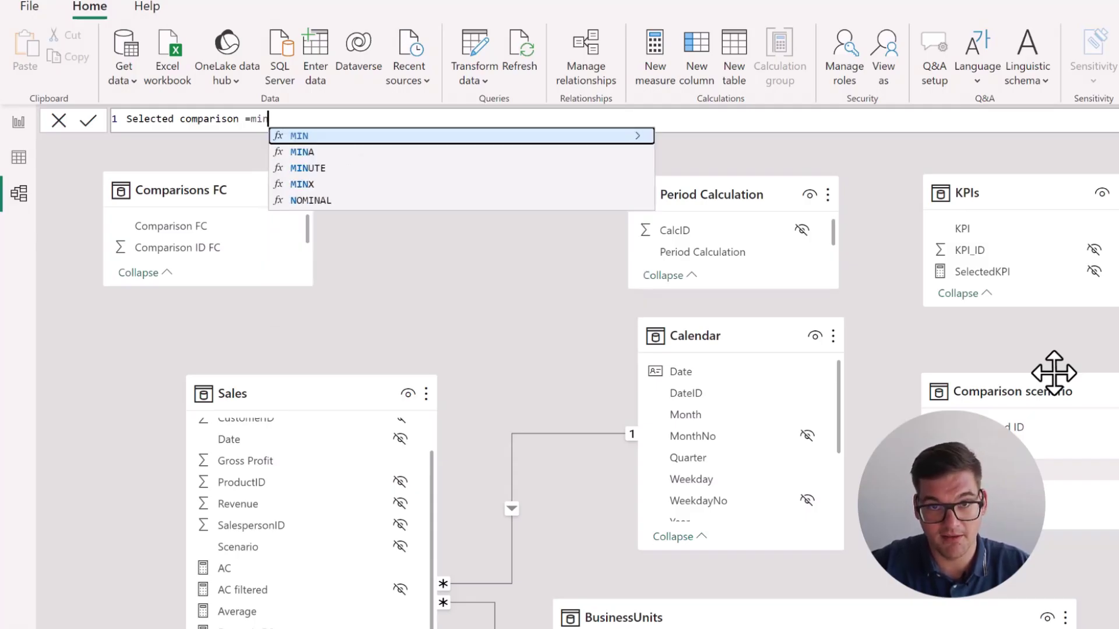
text(()
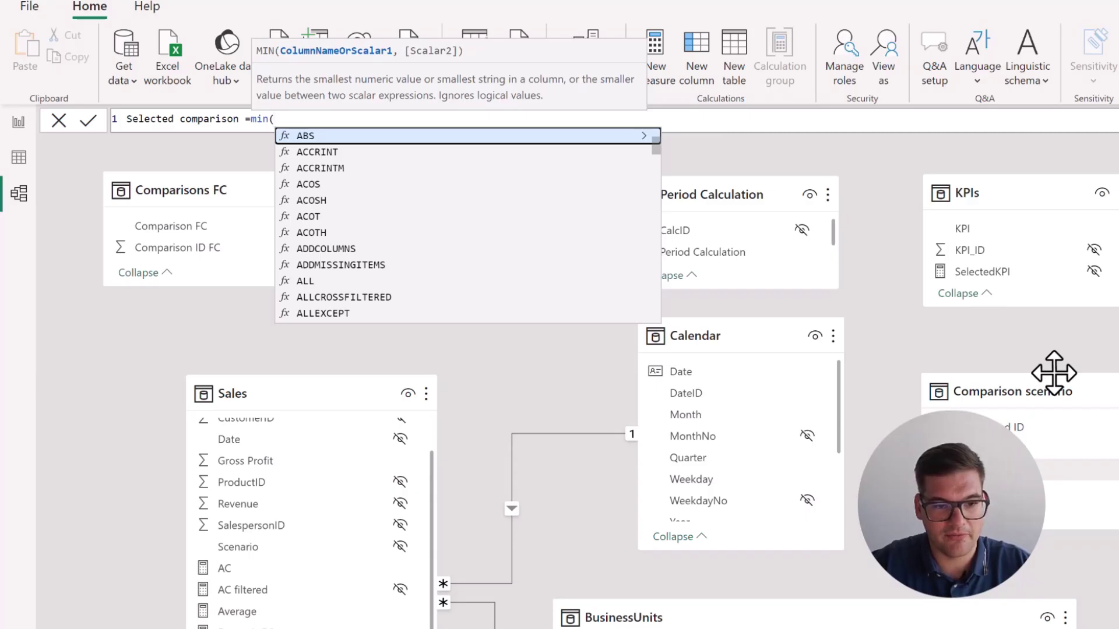
text(comp)
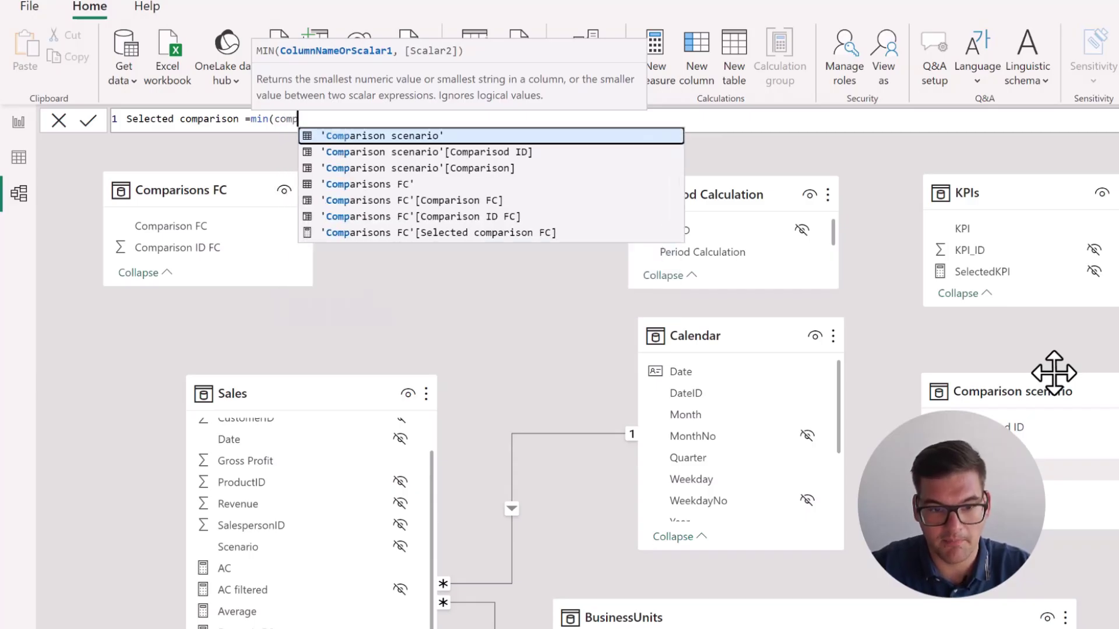
key(Down)
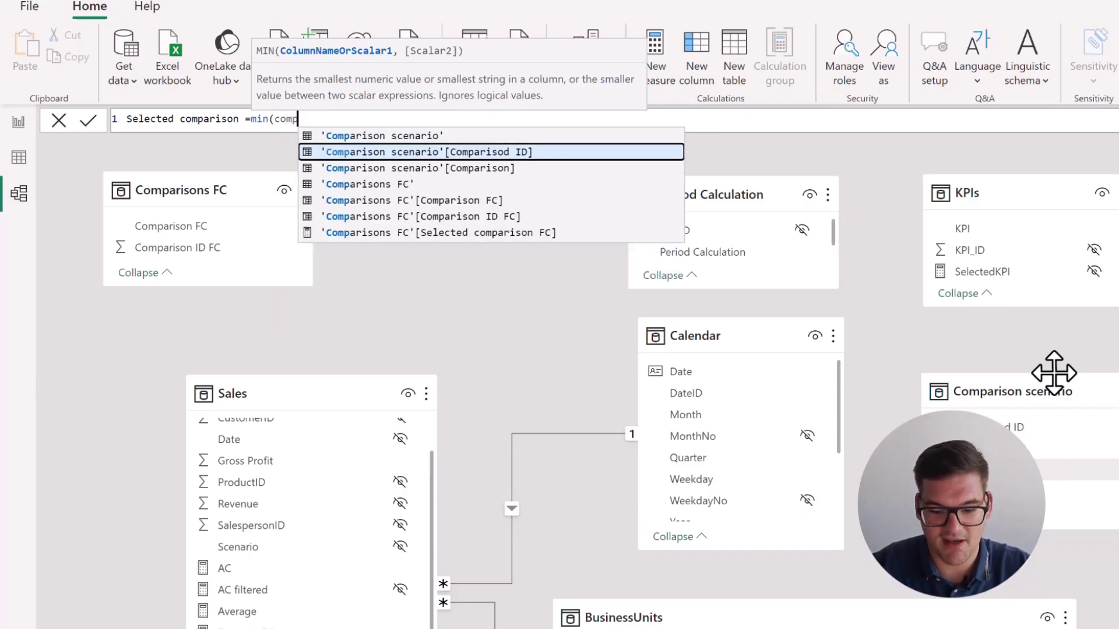
key(Tab)
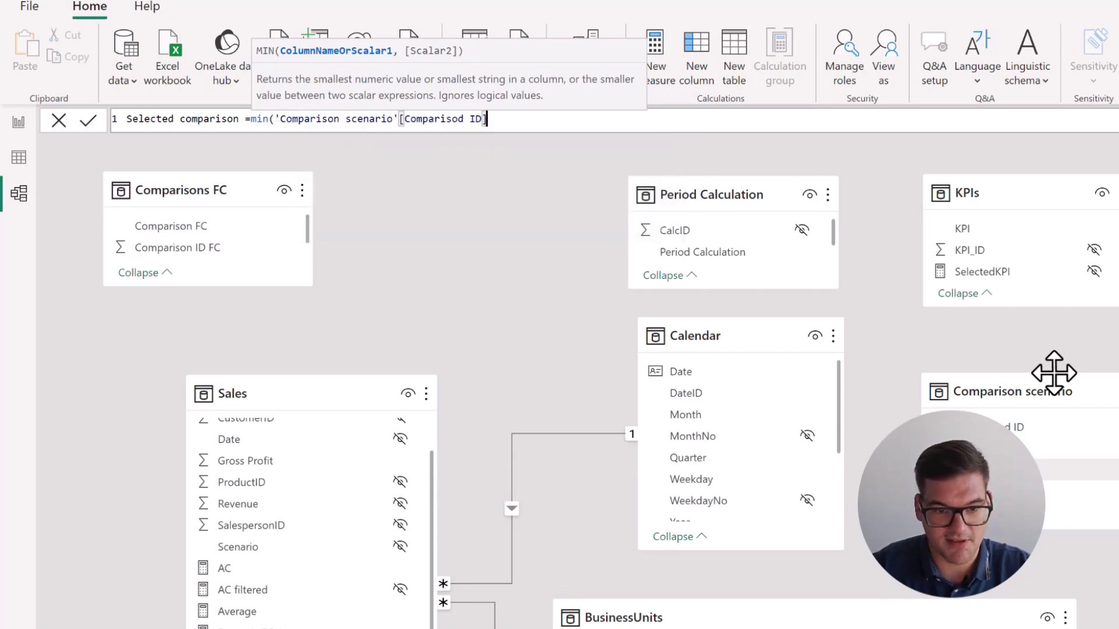
text())
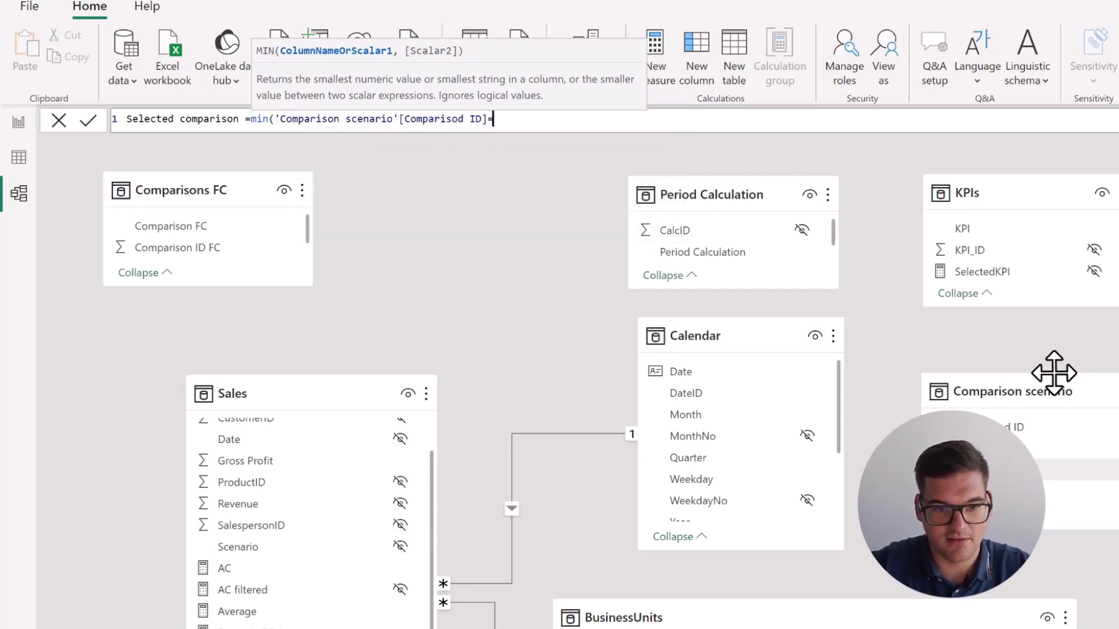
key(BackSpace)
text())
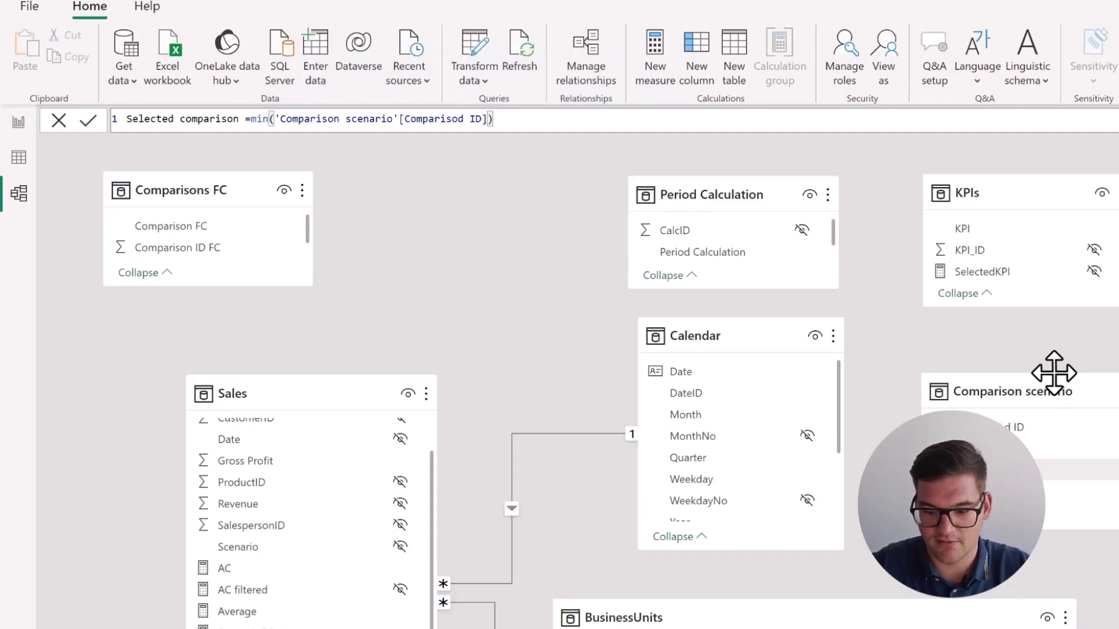
key(Return)
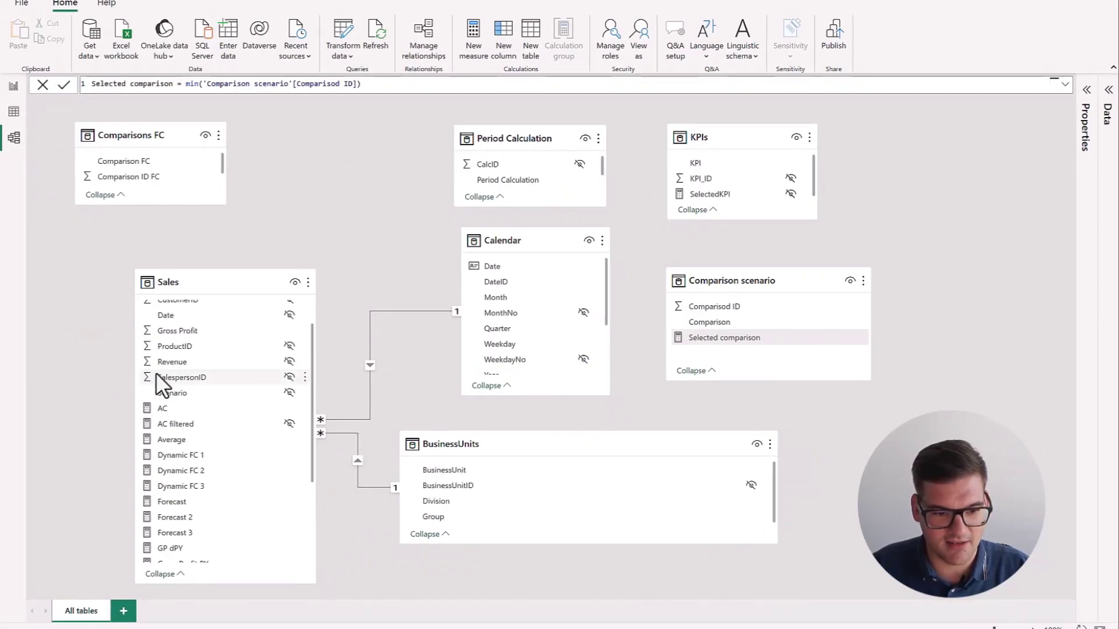
scroll(156, 372, down, 5)
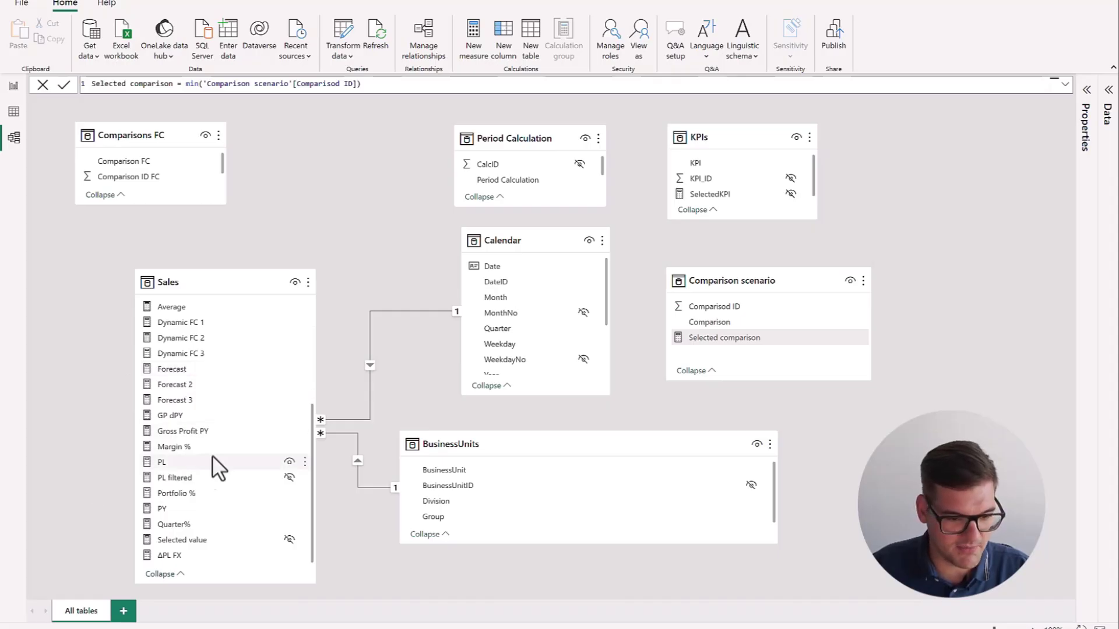
Step: Add a Sales measure Dynamic PY: SWITCH on Selected comparison, 1 gives [PY], 2 gives BLANK()
scroll(207, 445, up, 5)
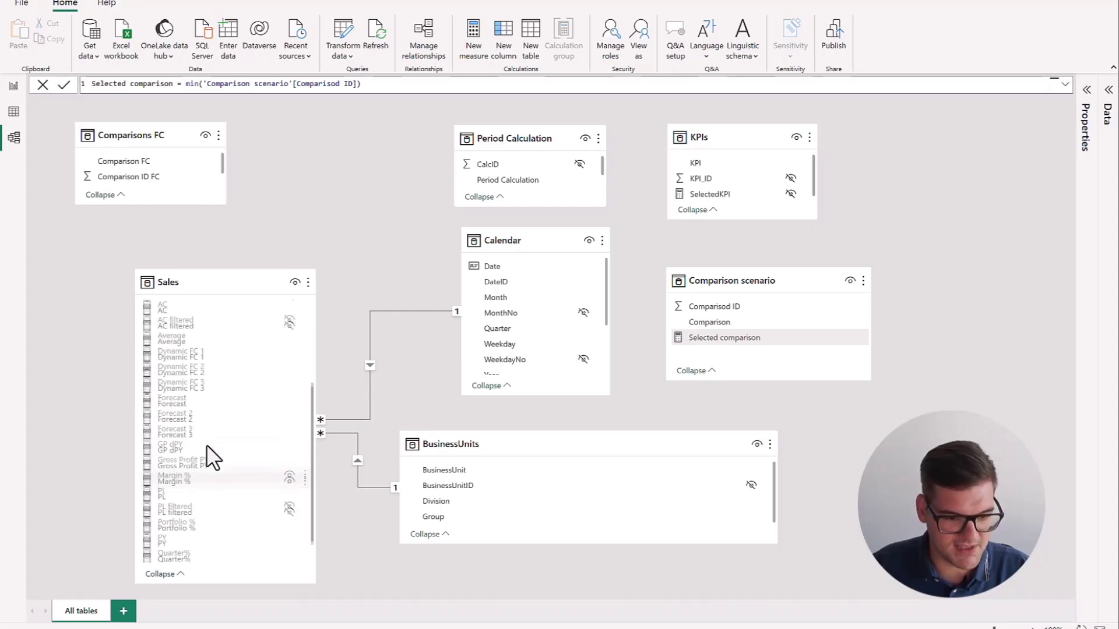
click(308, 283)
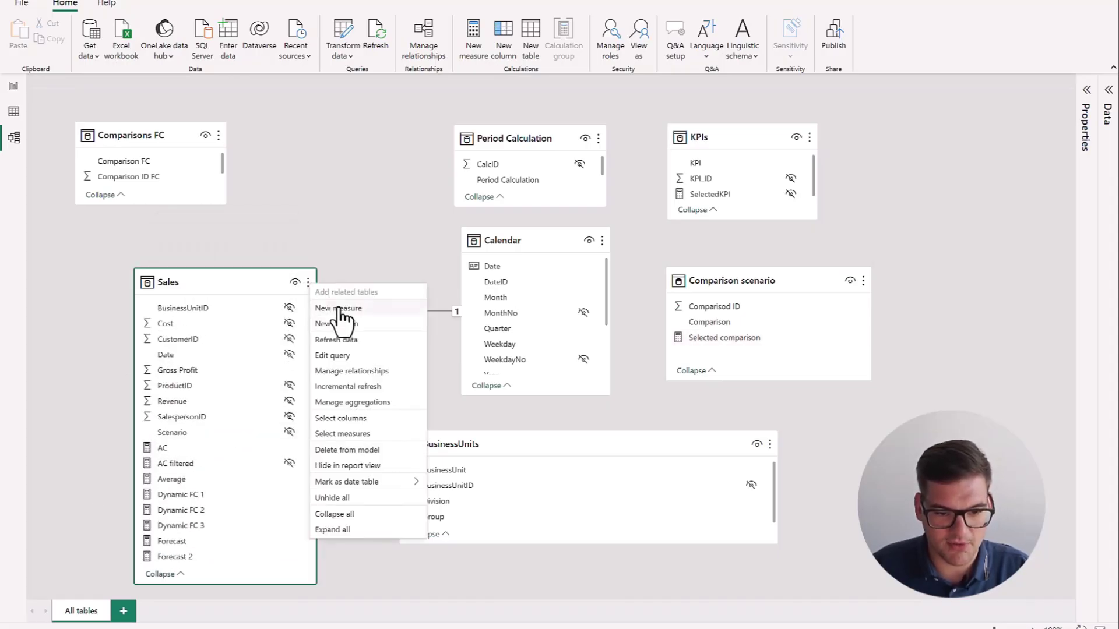
key(Escape)
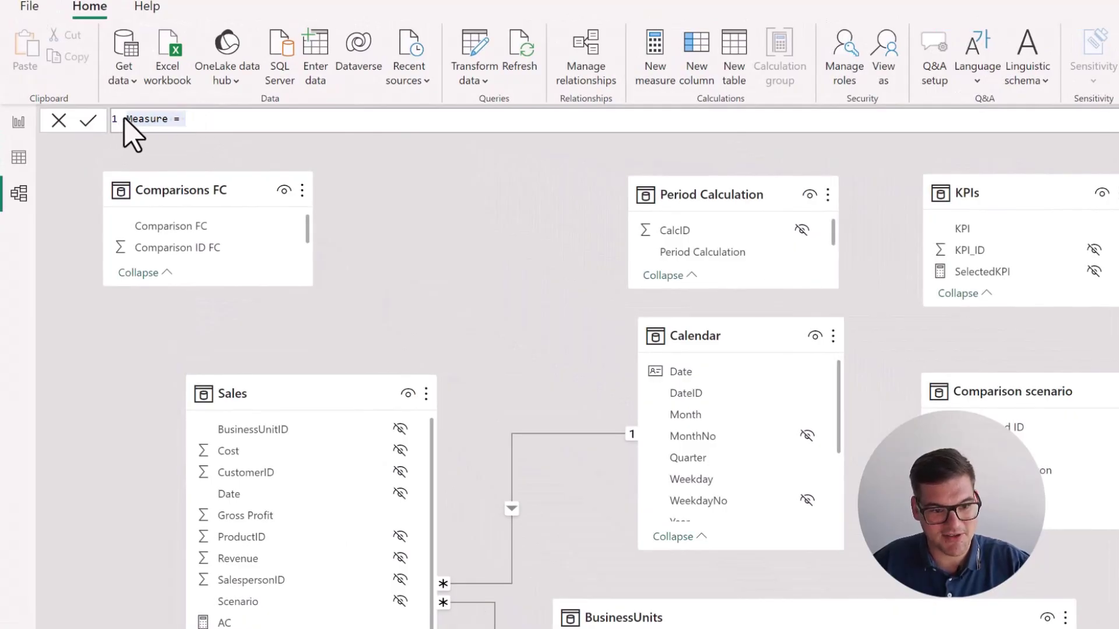
drag(213, 119, 109, 126)
text(Dynamic PY = SWITCH('Comparison scenario'[Selected comparison],     1, [PY],        BLANK()))
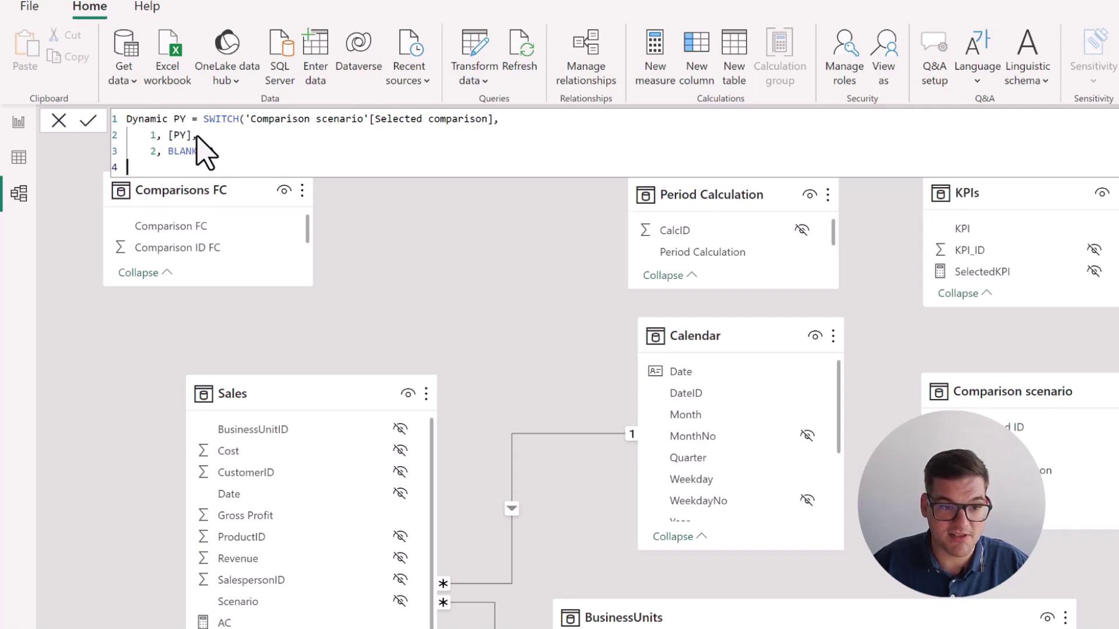
click(151, 152)
text(2,)
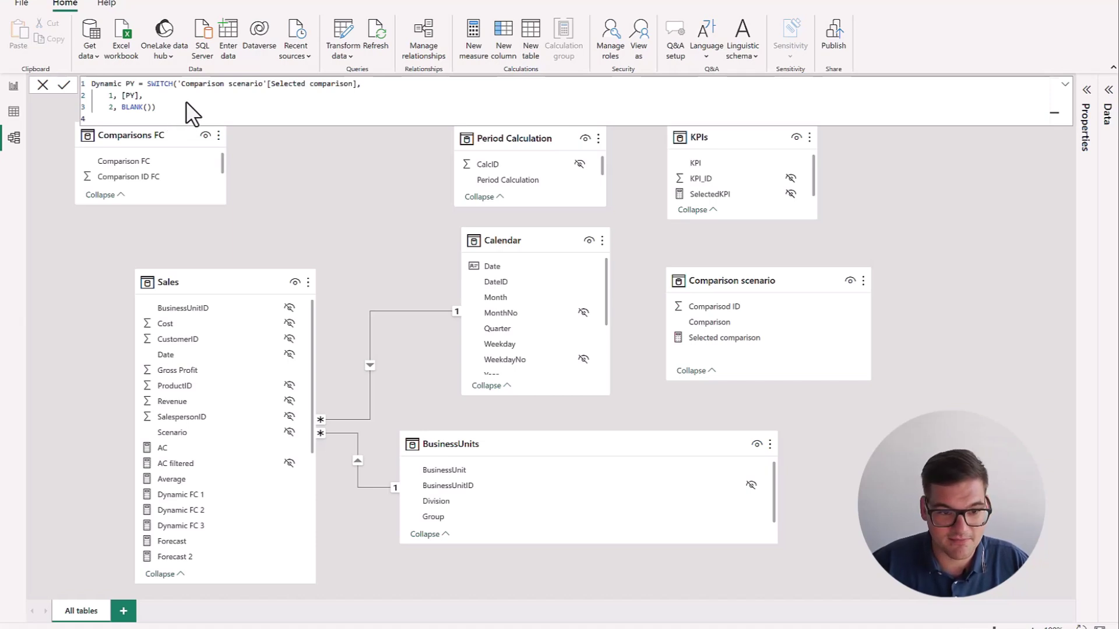
key(Return)
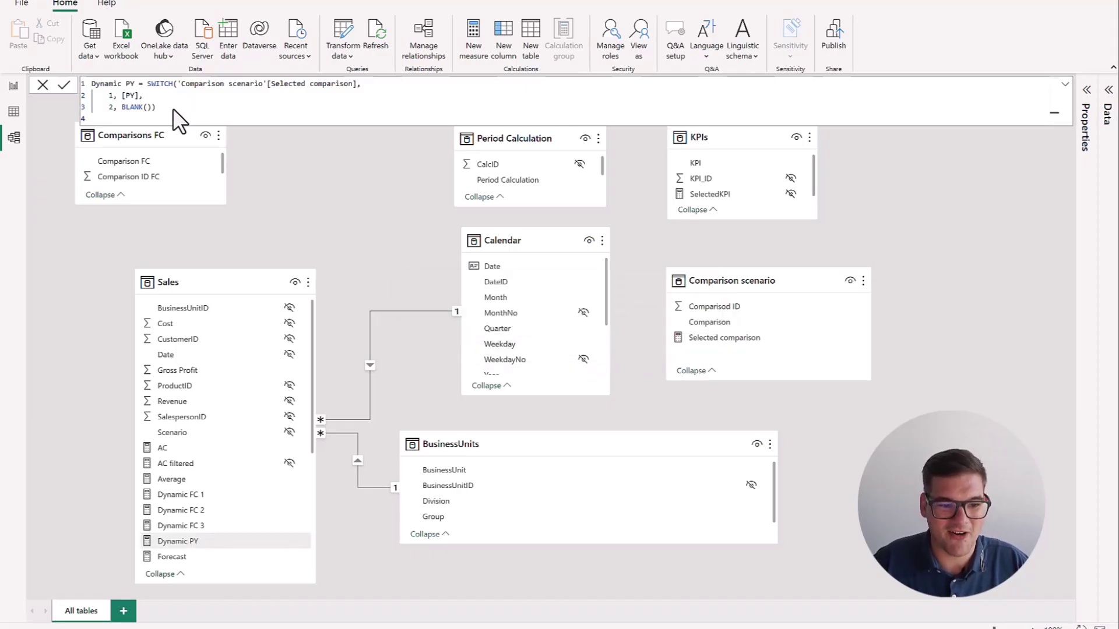
drag(156, 108, 80, 82)
key(ctrl+c)
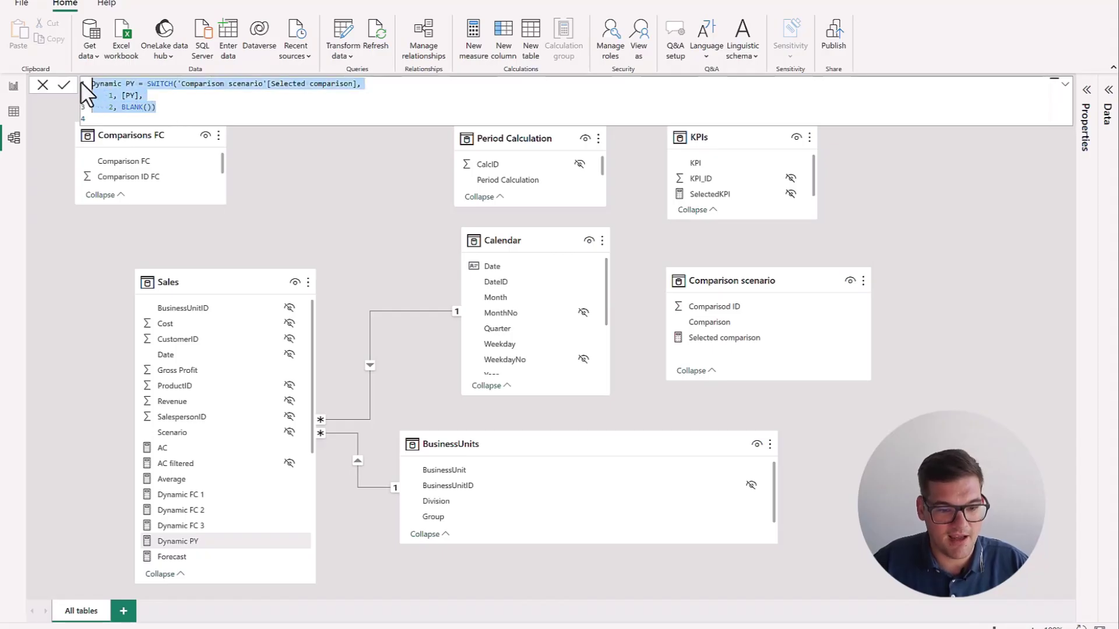
Step: Create a new Sales measure from the copied formula, renamed Dynamic PL
click(308, 282)
click(333, 304)
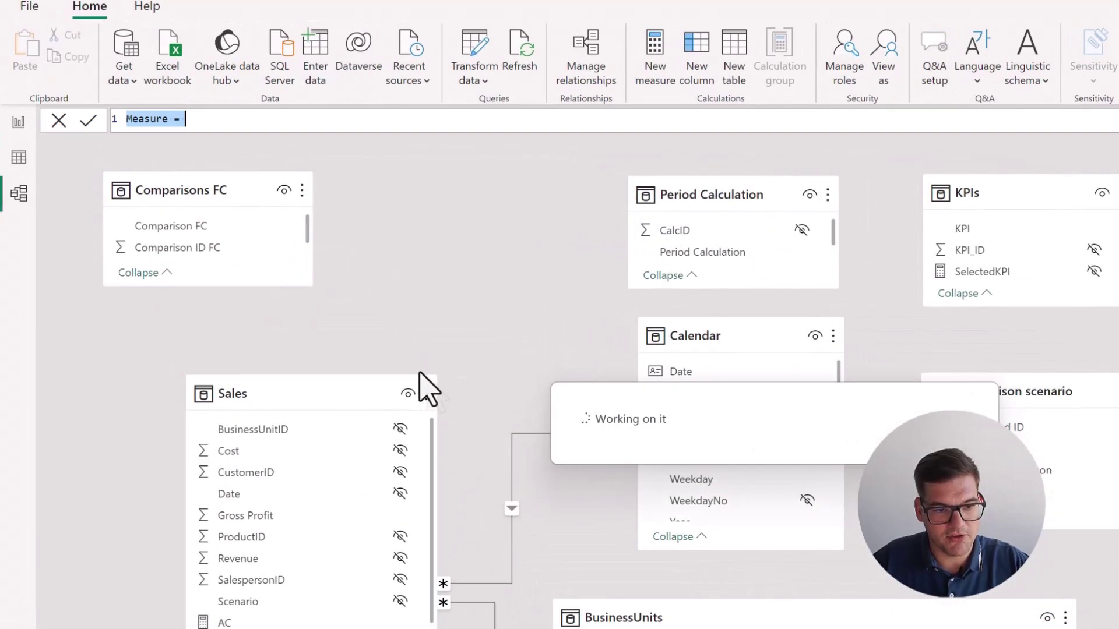
key(ctrl+v)
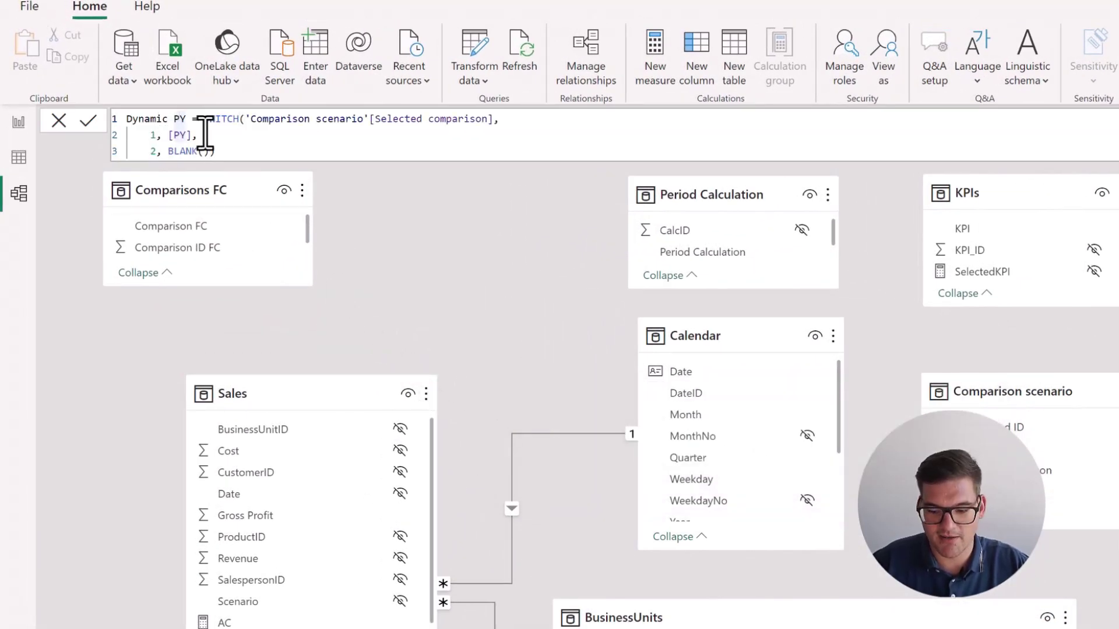
key(BackSpace)
text(L)
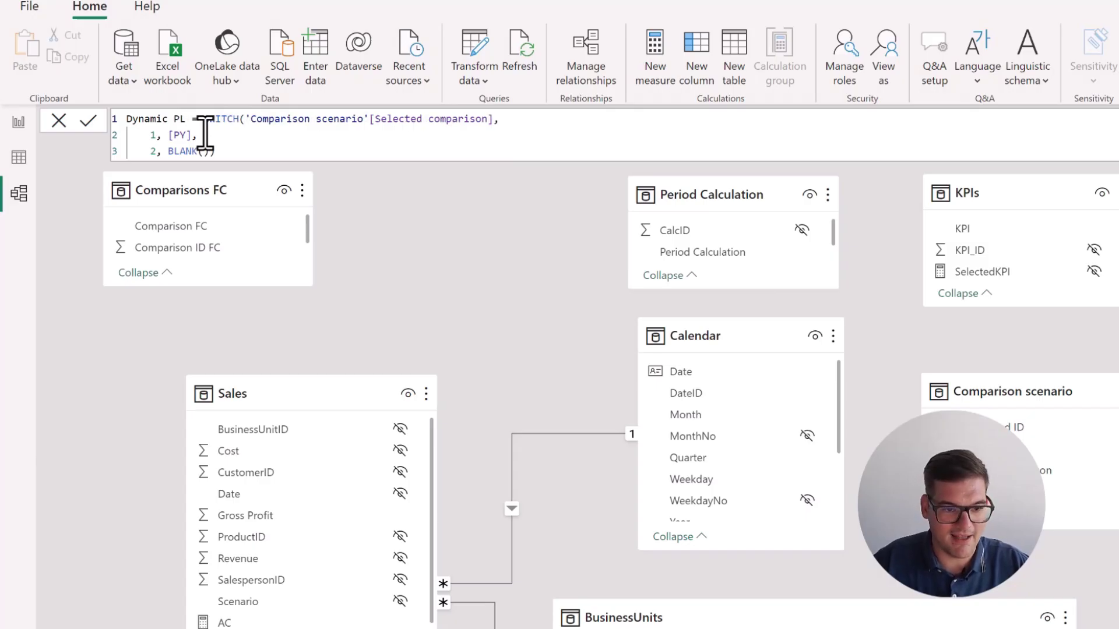
Step: Make Dynamic PL return BLANK() for 1 and [PL] for 2, then return to the report
drag(168, 151, 214, 150)
key(ctrl+c)
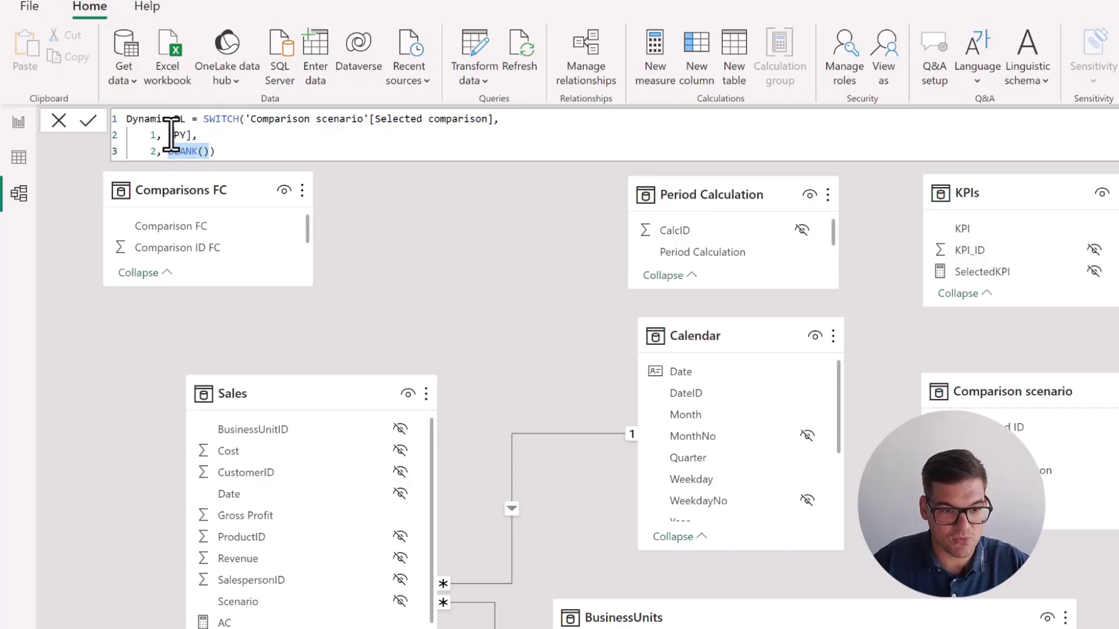
drag(172, 136, 189, 135)
key(ctrl+v)
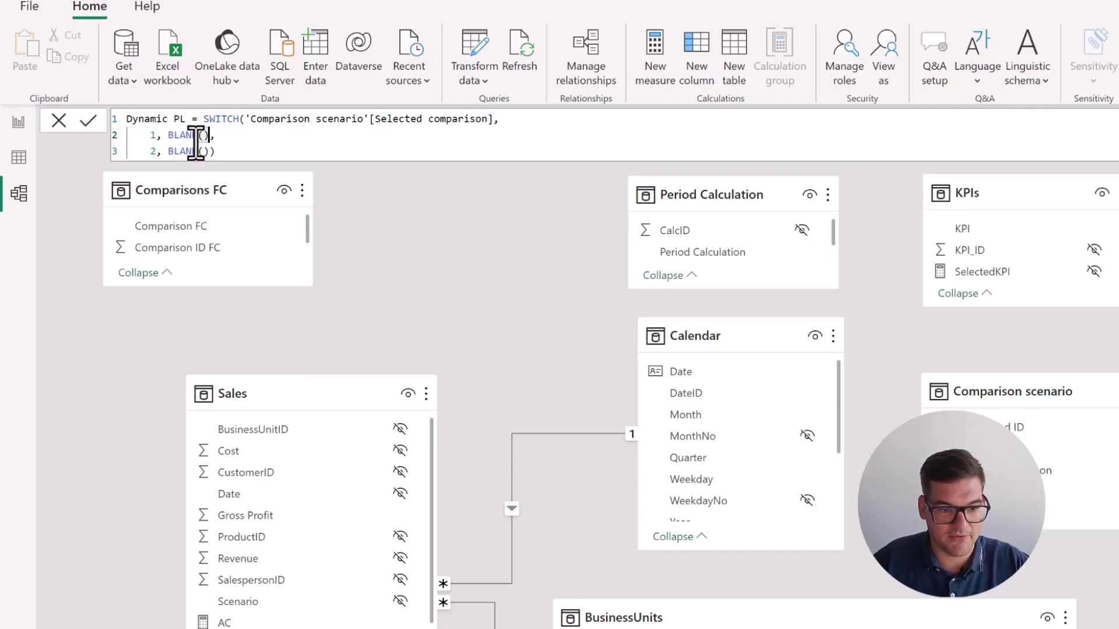
drag(168, 151, 205, 151)
key(BackSpace)
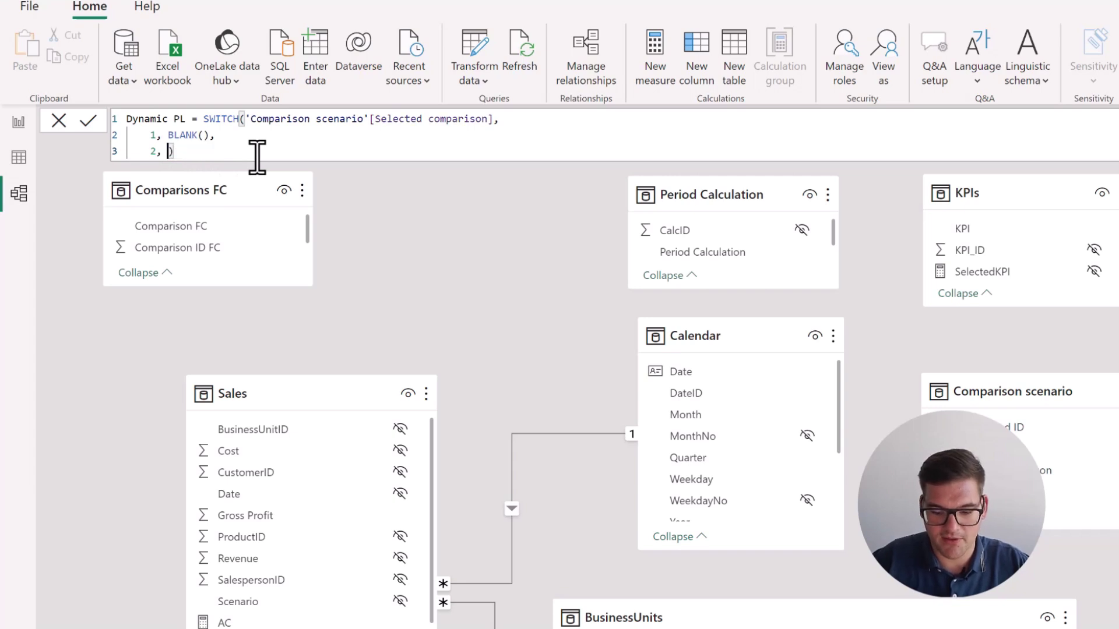
text(pl)
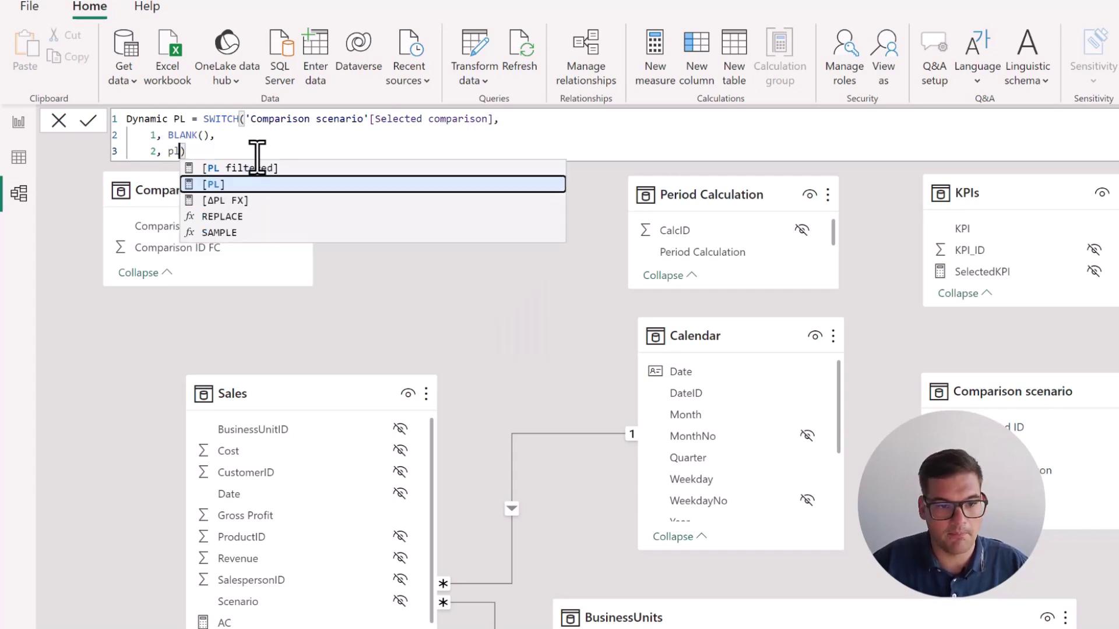
key(Tab)
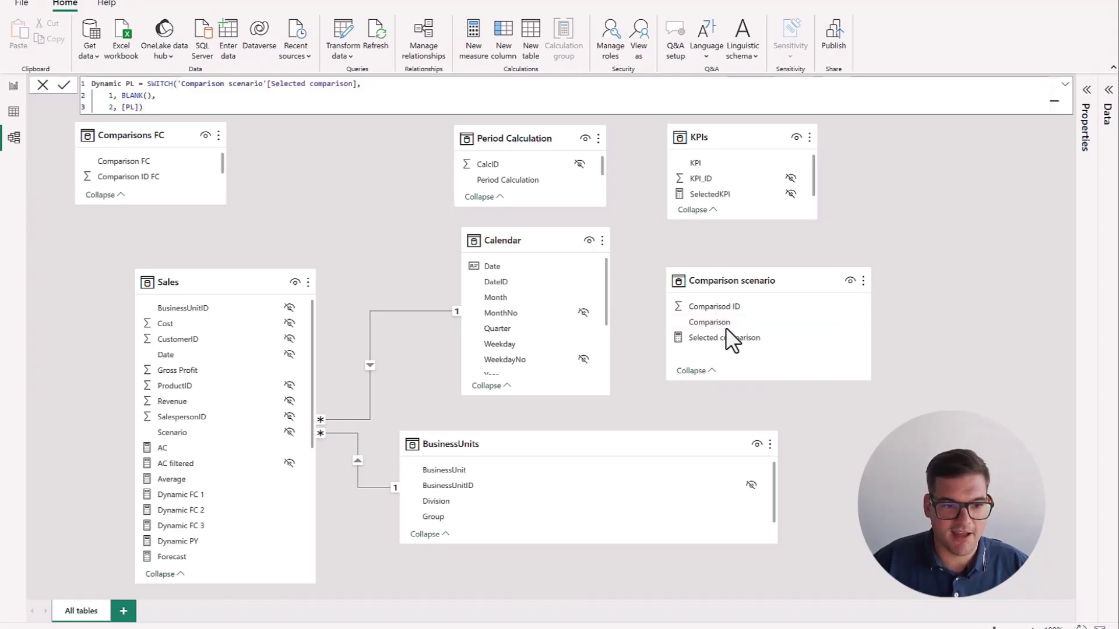
key(Return)
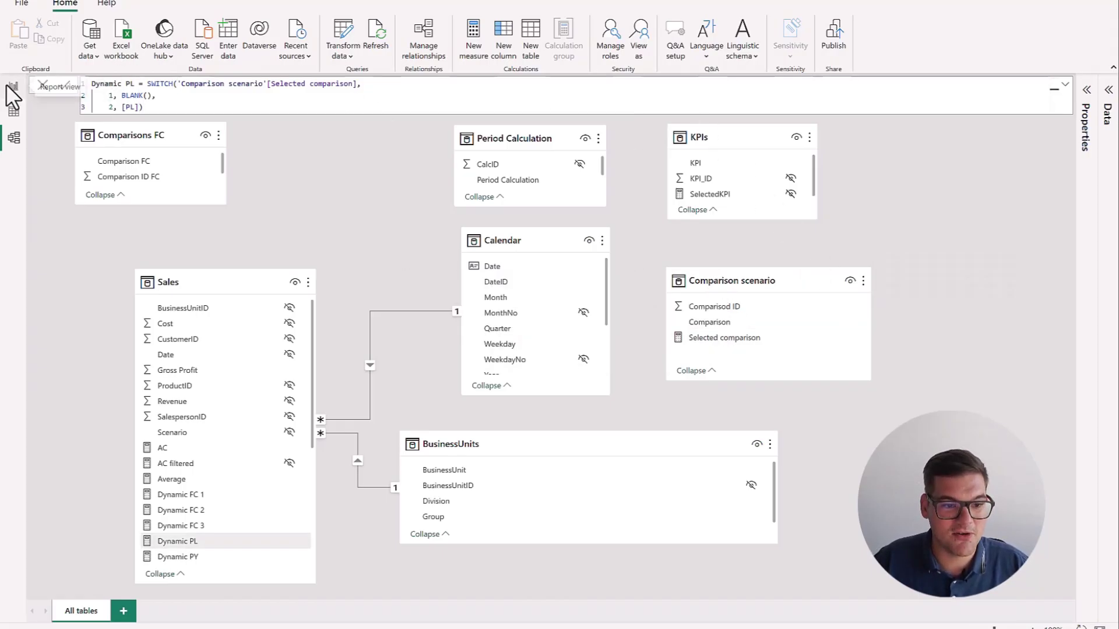
click(10, 88)
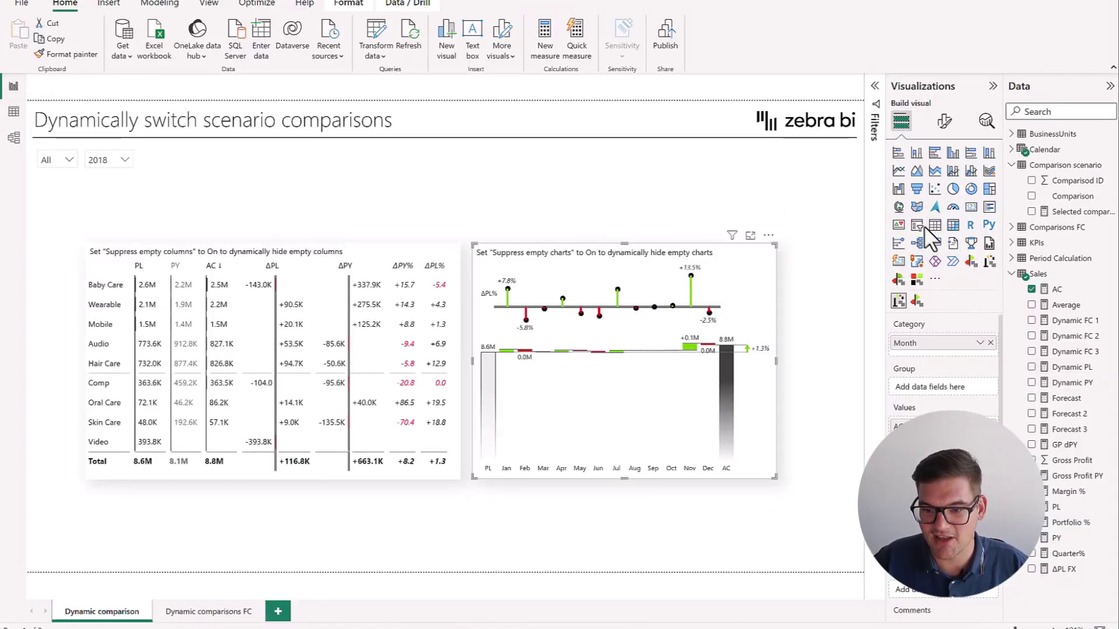
Step: Add a narrow slicer above the Zebra BI table using the Comparison field
click(709, 213)
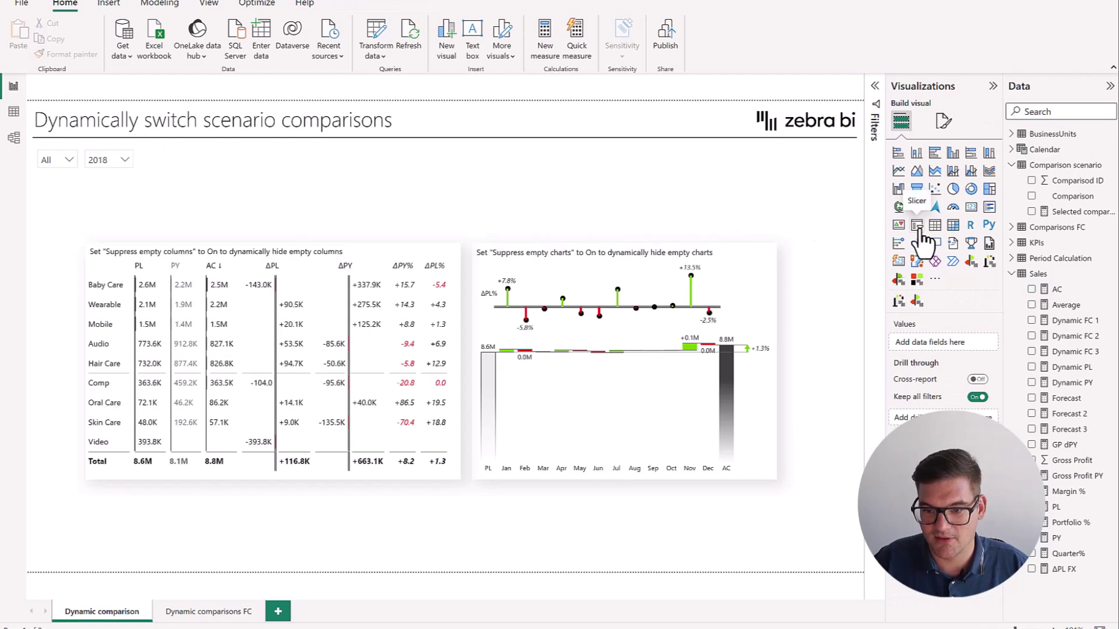
click(919, 227)
drag(716, 269, 313, 201)
click(261, 215)
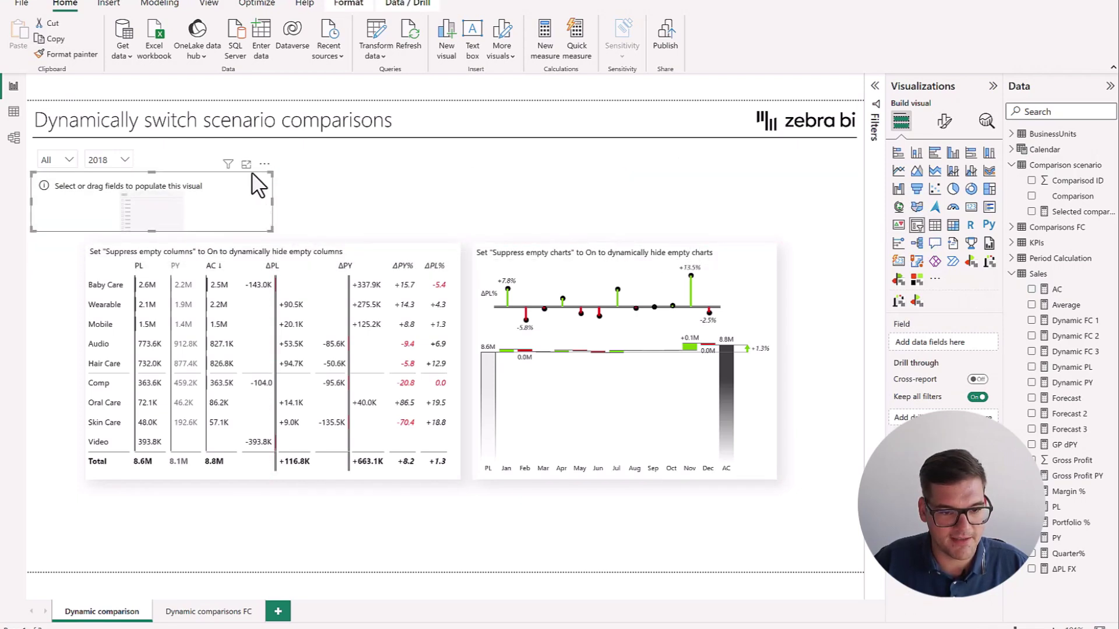
drag(272, 192, 326, 191)
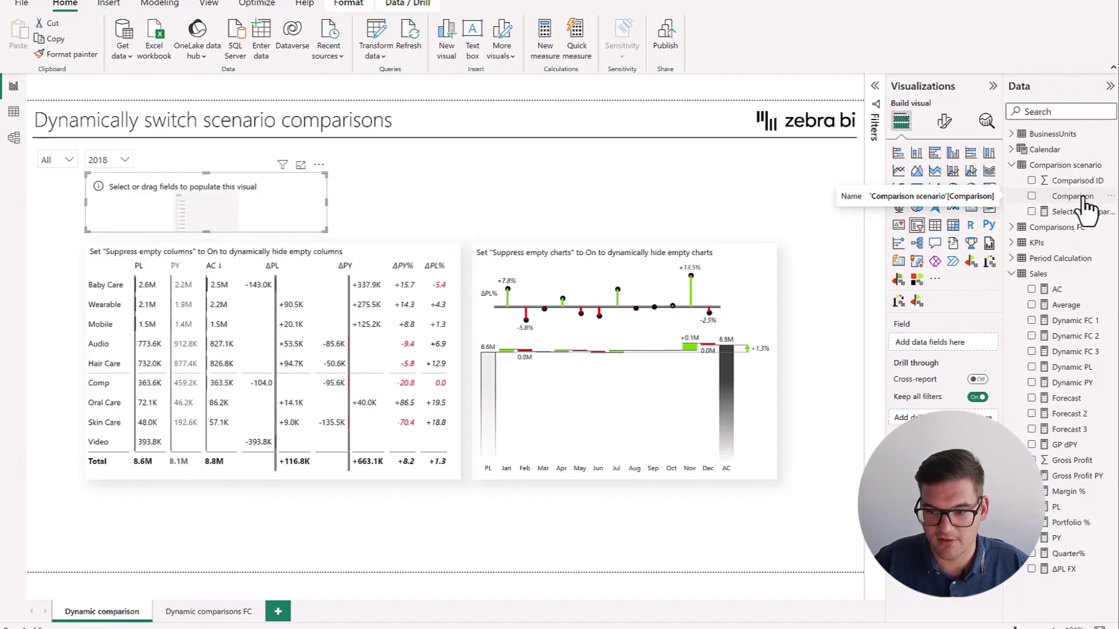
drag(1073, 196, 764, 191)
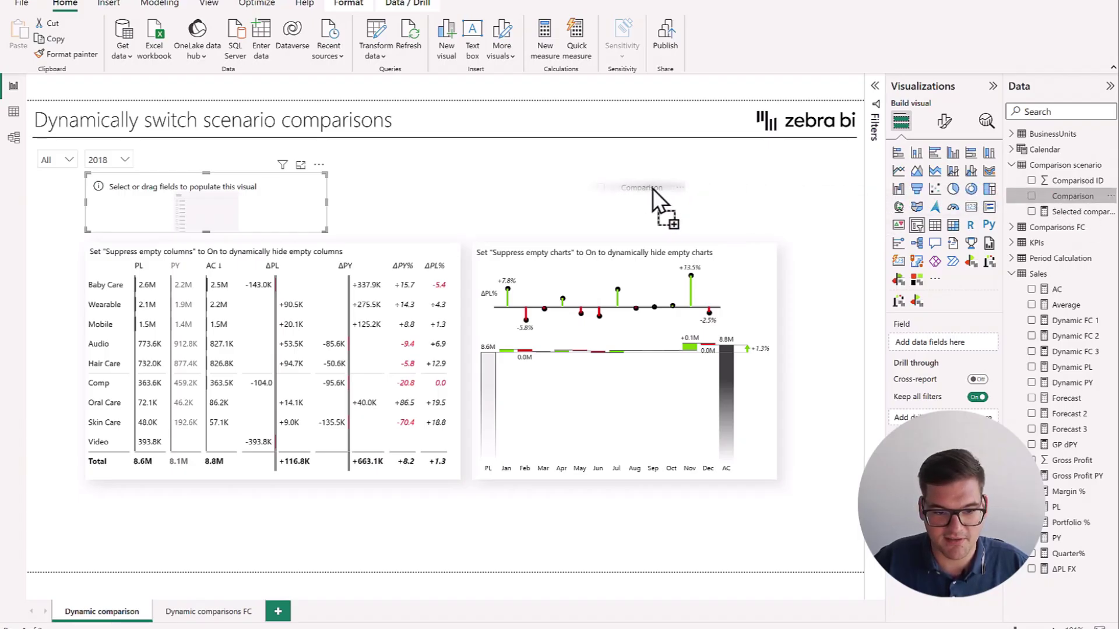
drag(364, 195, 245, 211)
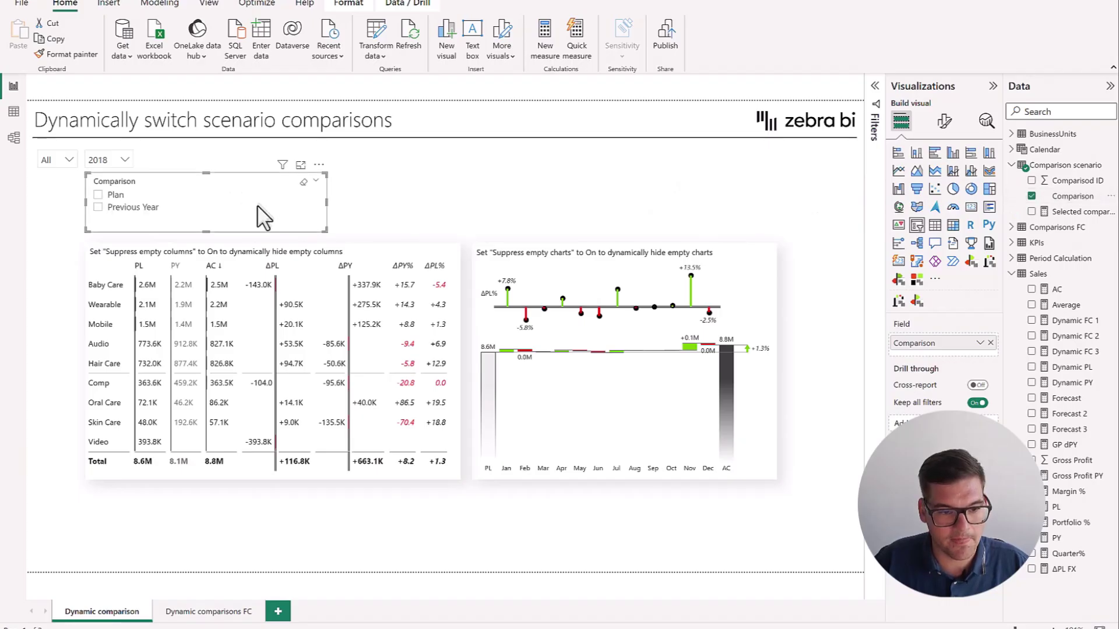
Step: Change the Comparison slicer style to tiles and shrink it
click(944, 121)
click(893, 212)
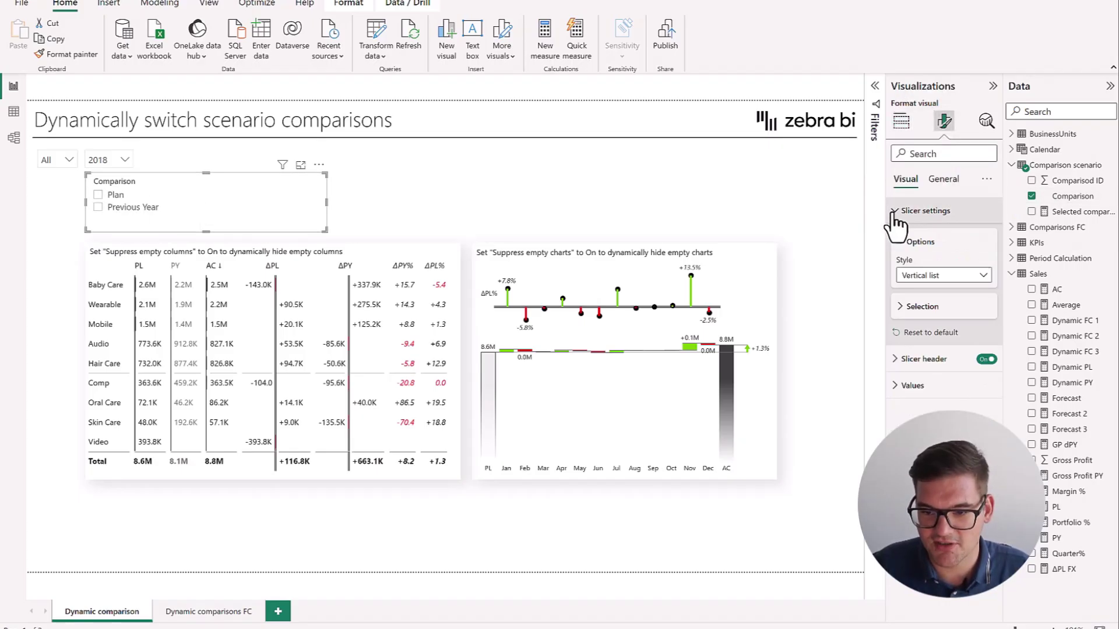
click(982, 276)
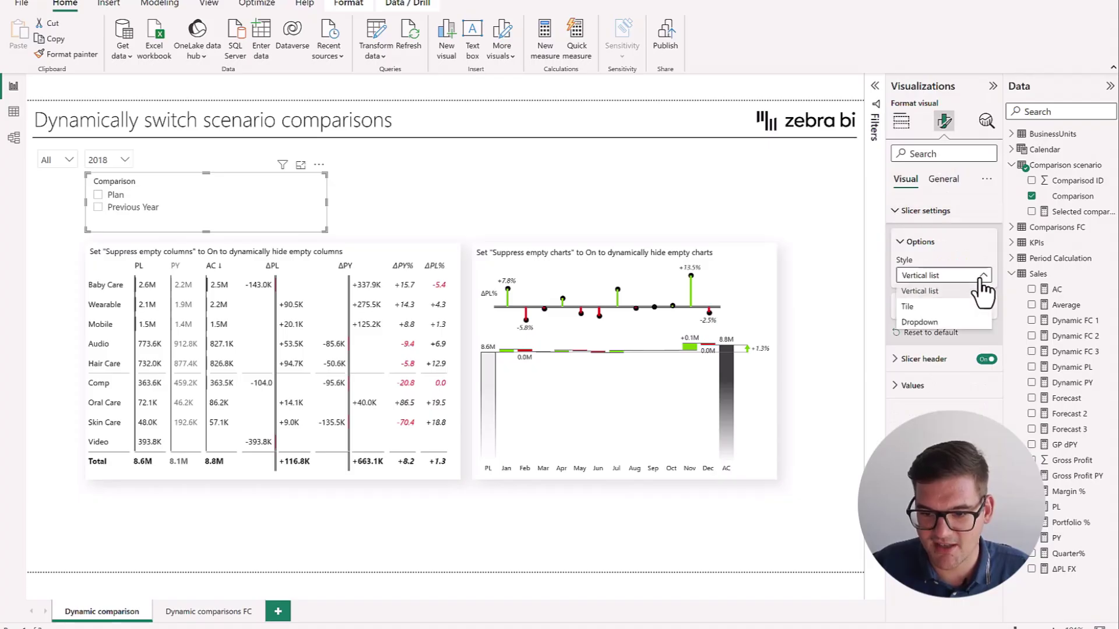
click(949, 306)
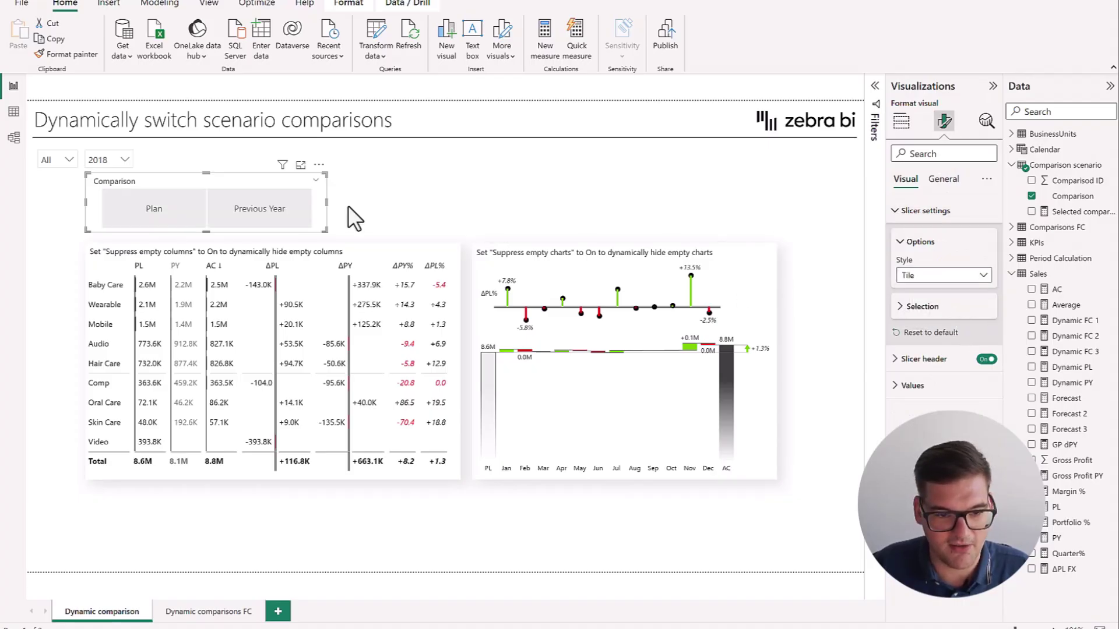
drag(325, 230, 272, 219)
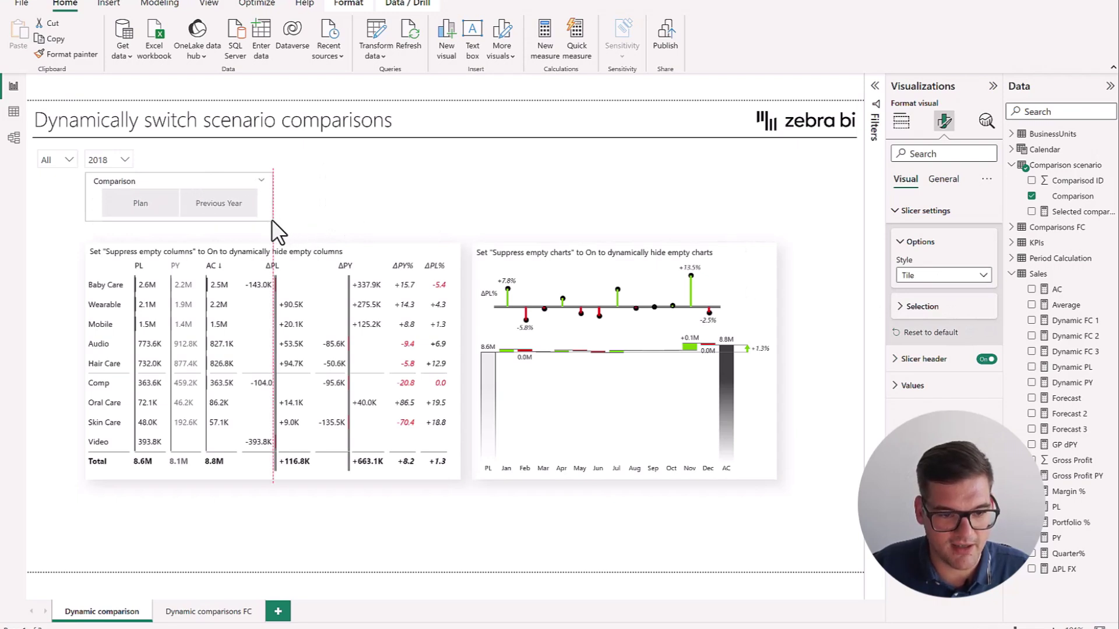
Step: Select Previous Year in the Comparison slicer
click(361, 183)
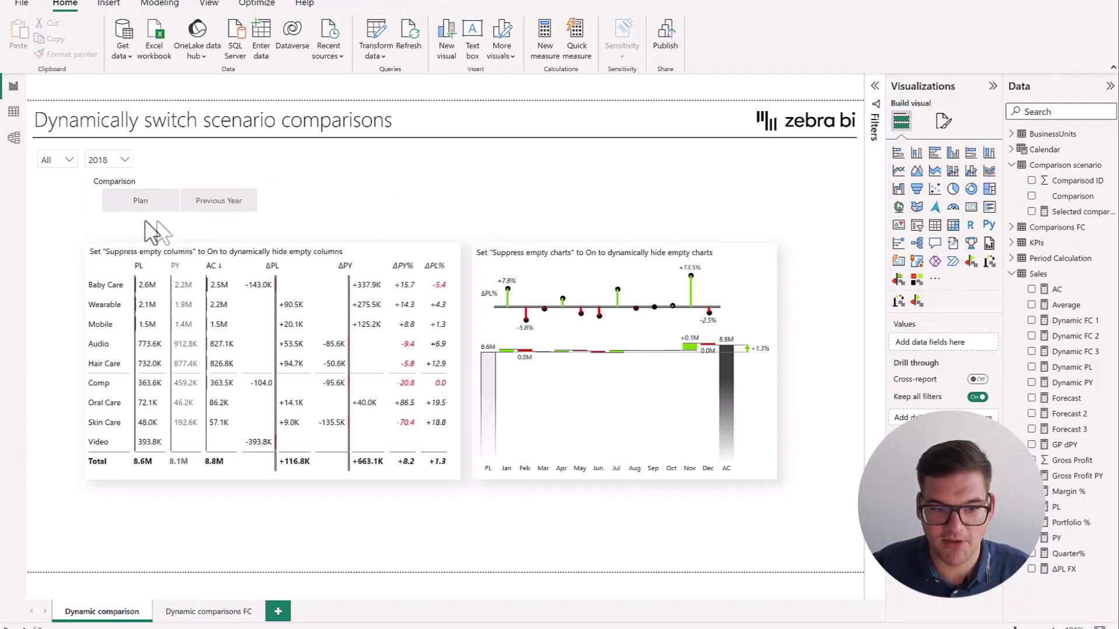
click(150, 205)
click(153, 202)
click(215, 201)
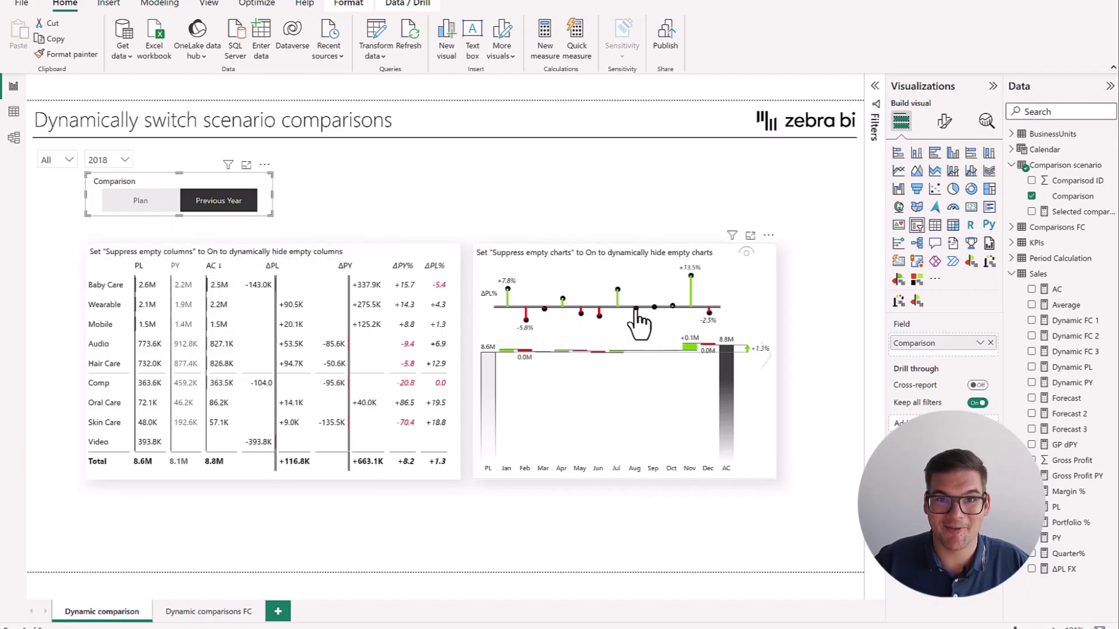
Step: Replace PL and PY in the Zebra BI table with Dynamic PL and Dynamic PY
click(378, 244)
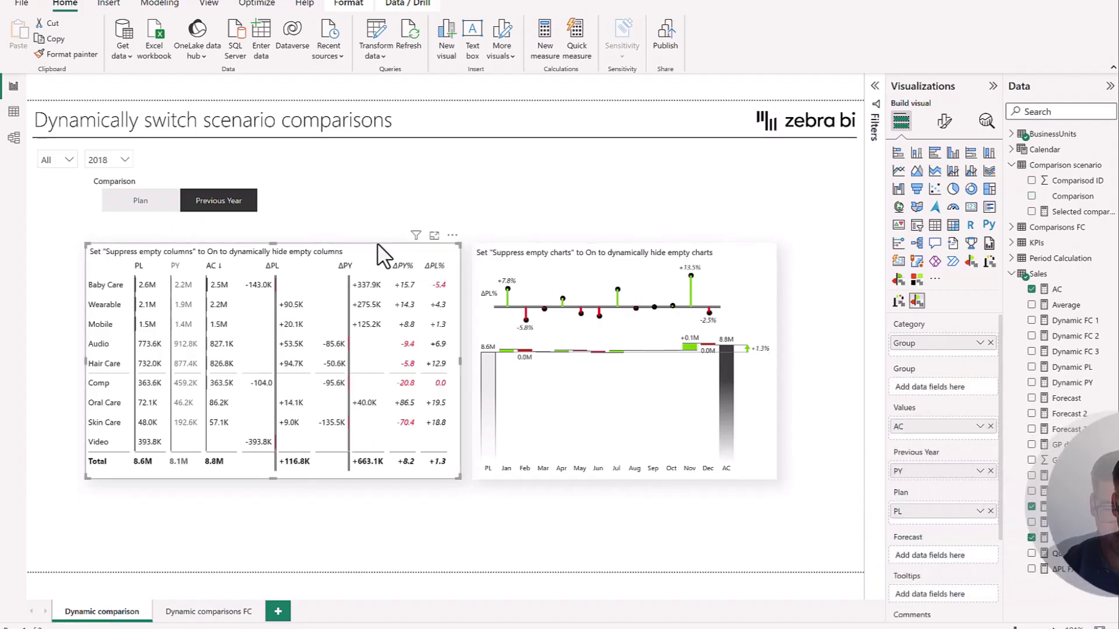
click(990, 471)
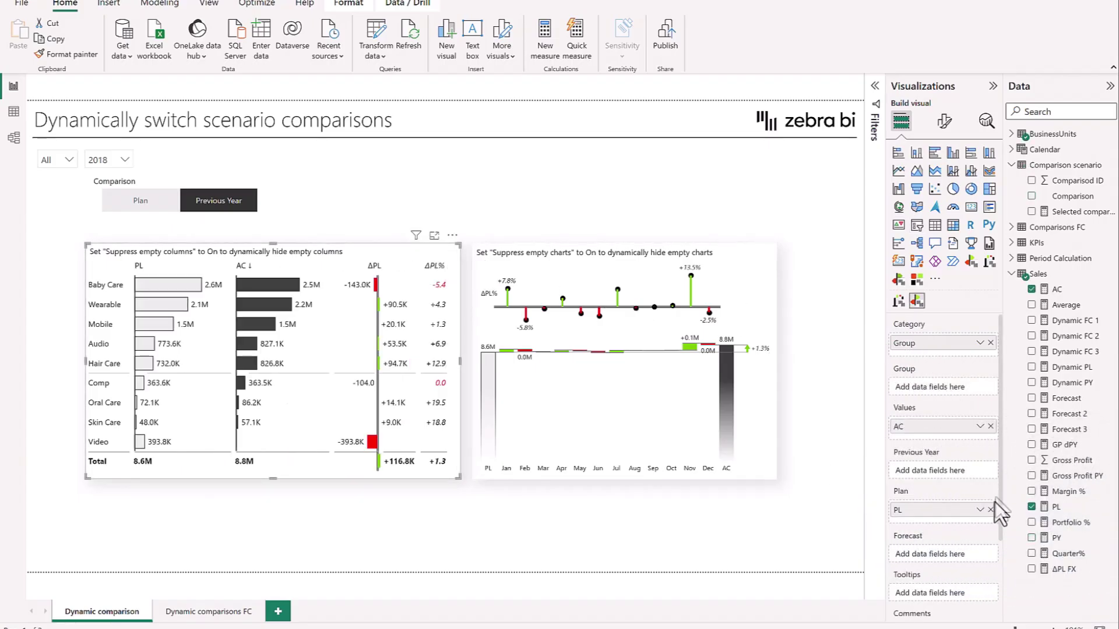
click(990, 511)
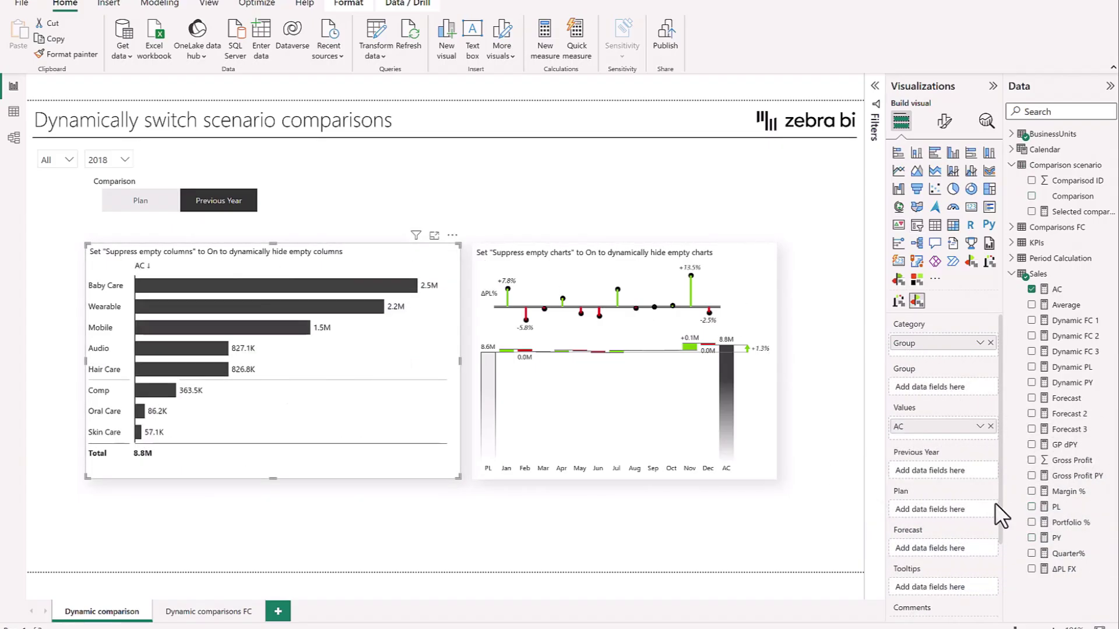
click(1057, 368)
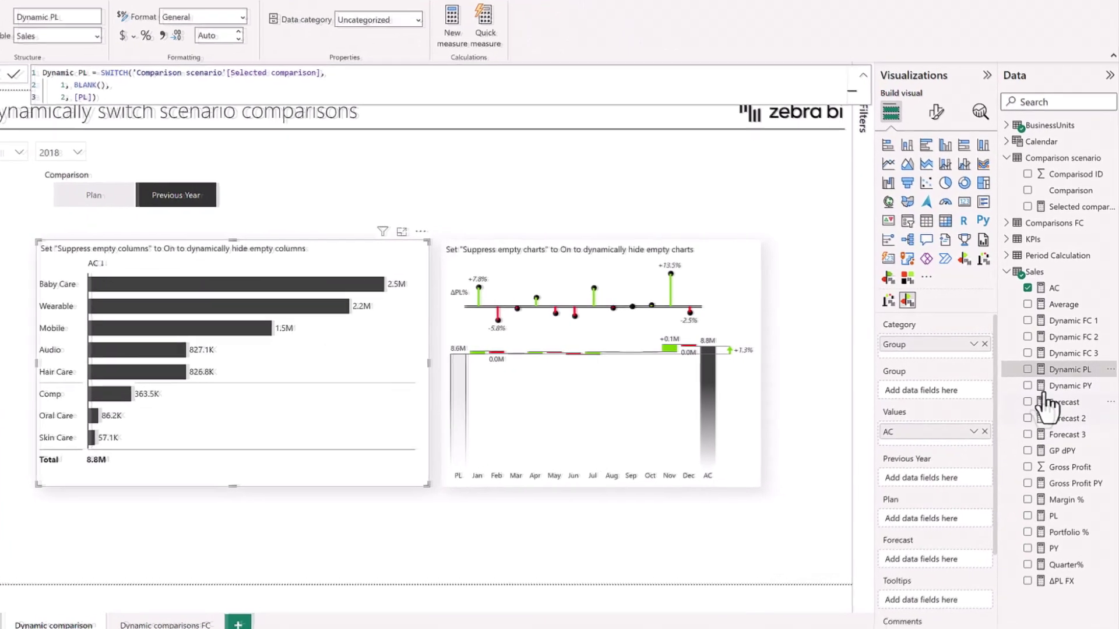
drag(1054, 374, 928, 523)
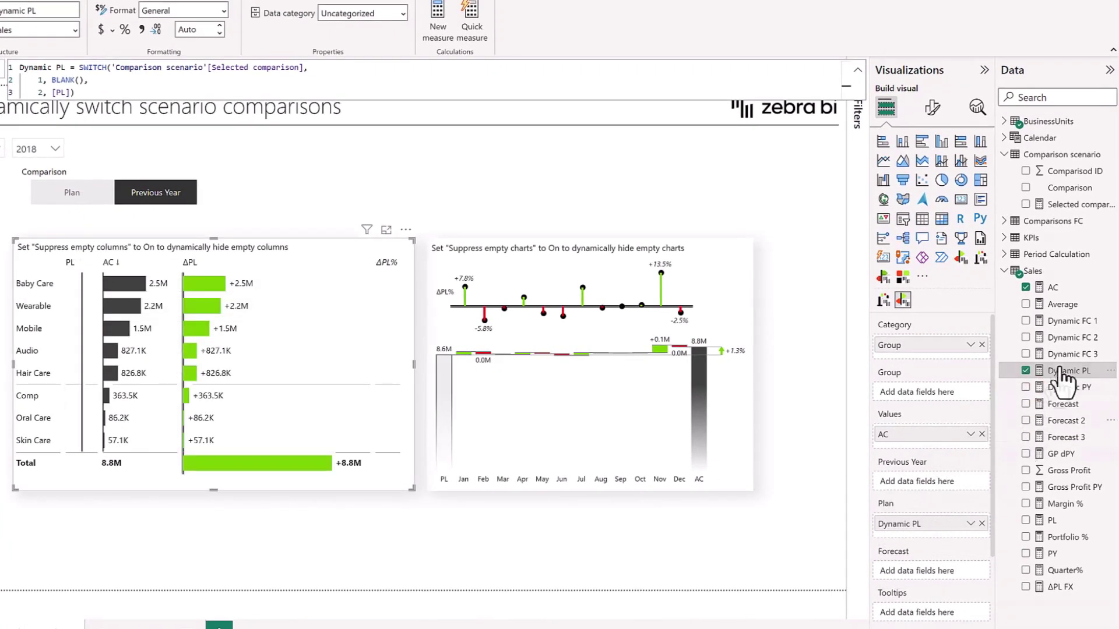
click(1069, 389)
drag(951, 482, 943, 487)
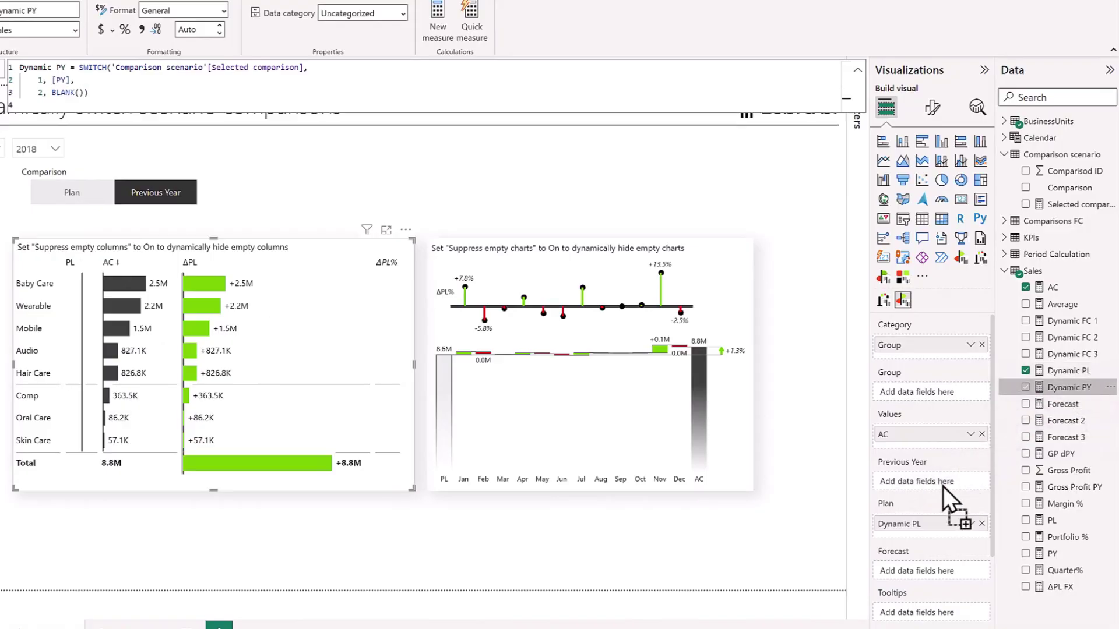
Step: Remove PY and PL from the waterfall chart and use Dynamic PY as Previous Year
click(731, 291)
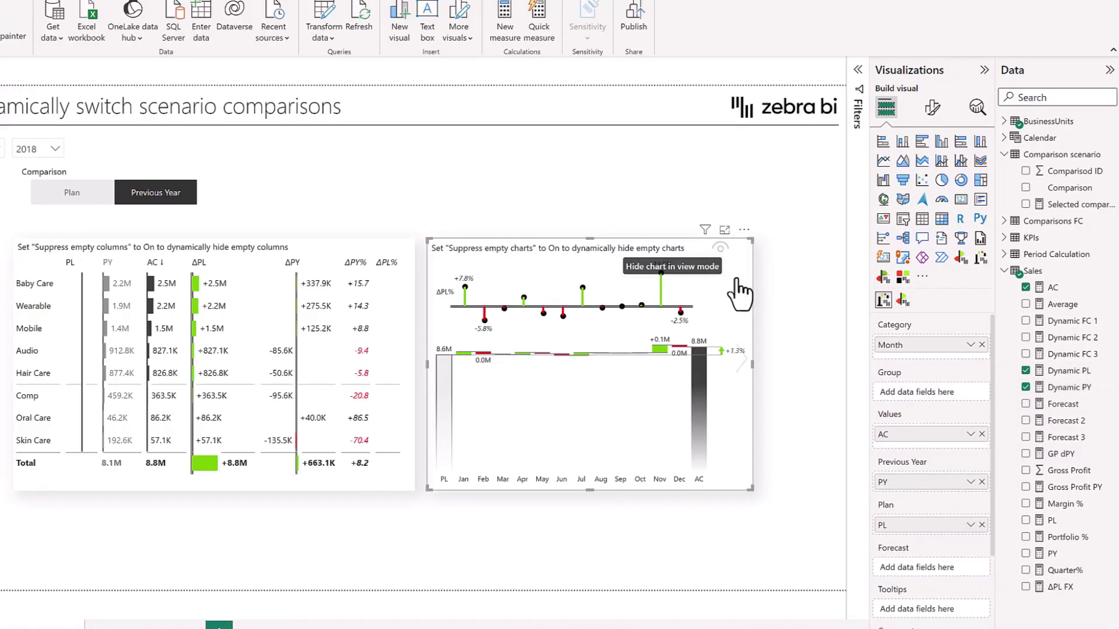
click(981, 482)
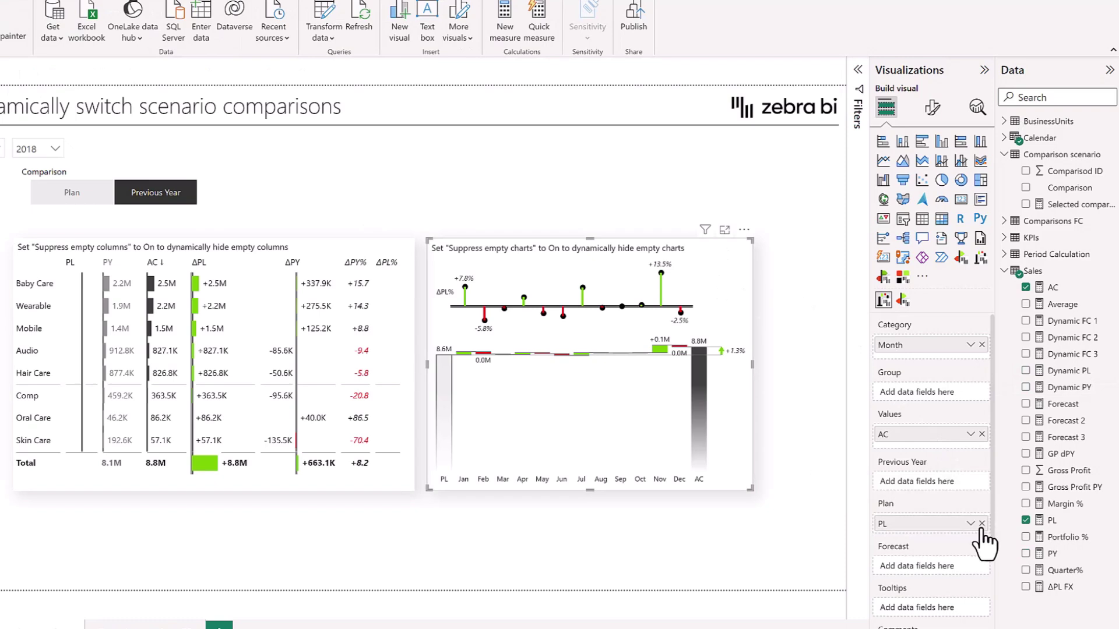
click(982, 524)
click(1071, 388)
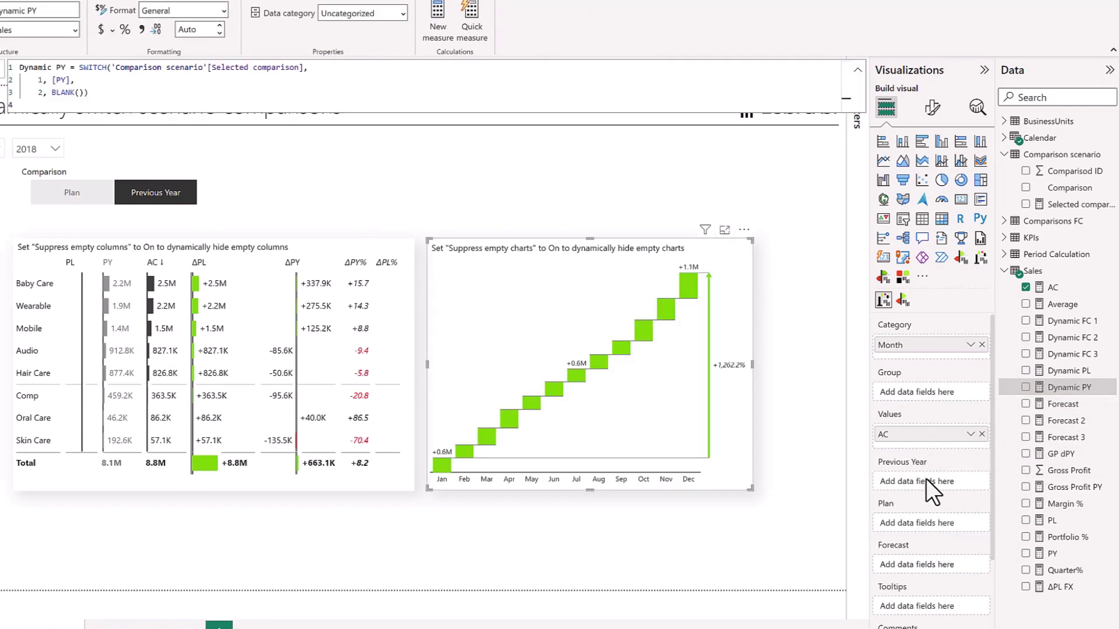
drag(1071, 388, 951, 491)
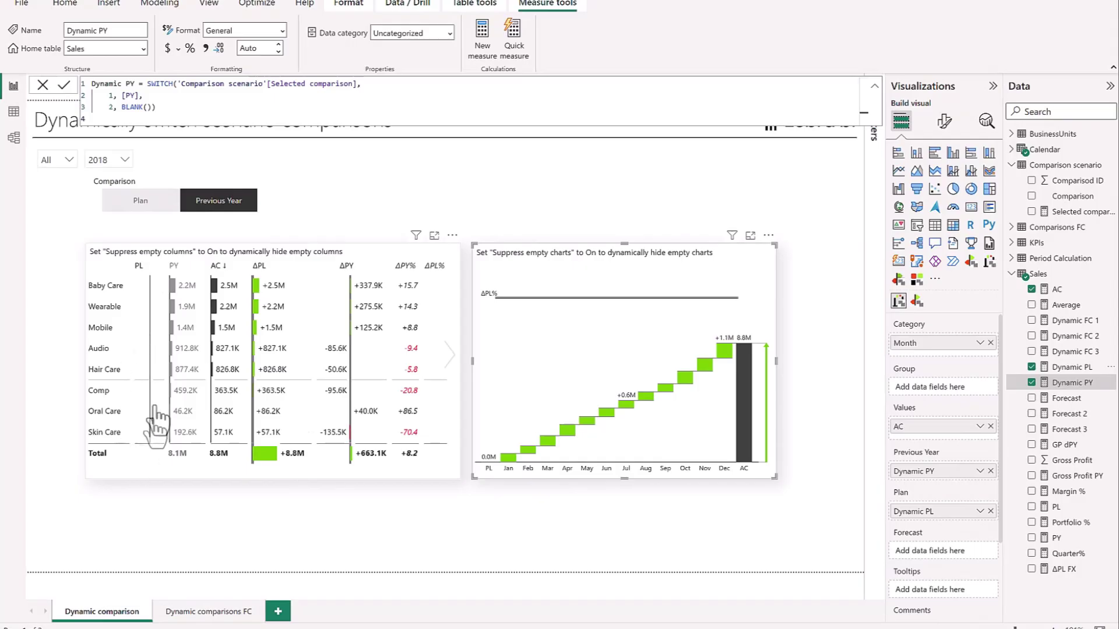
Step: Turn on Suppress empty columns in the Zebra BI table's chart settings
click(382, 265)
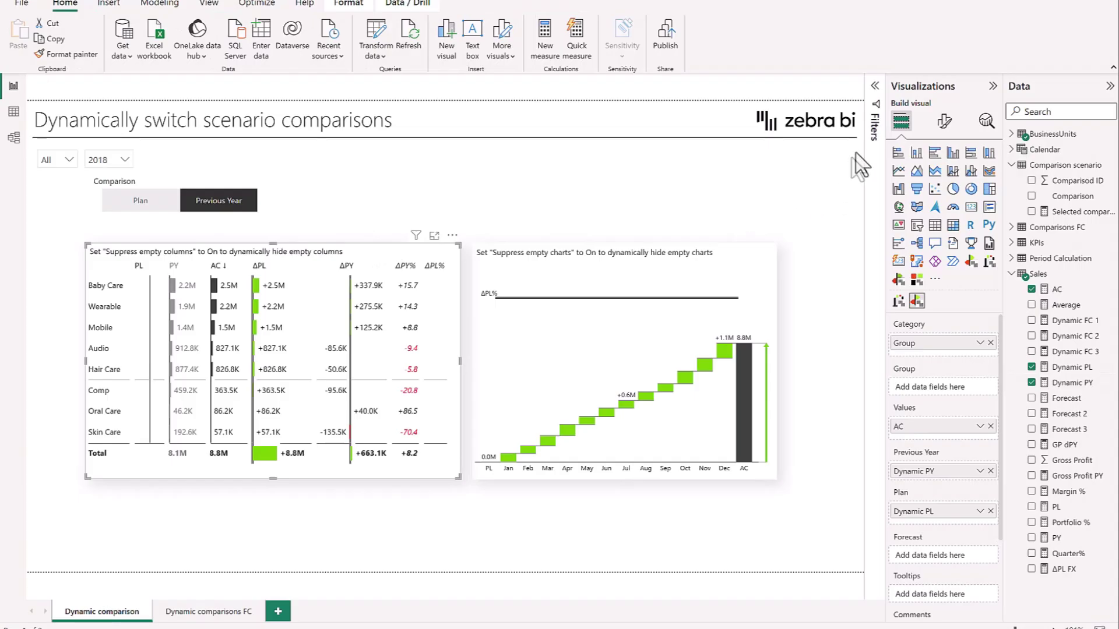
click(944, 123)
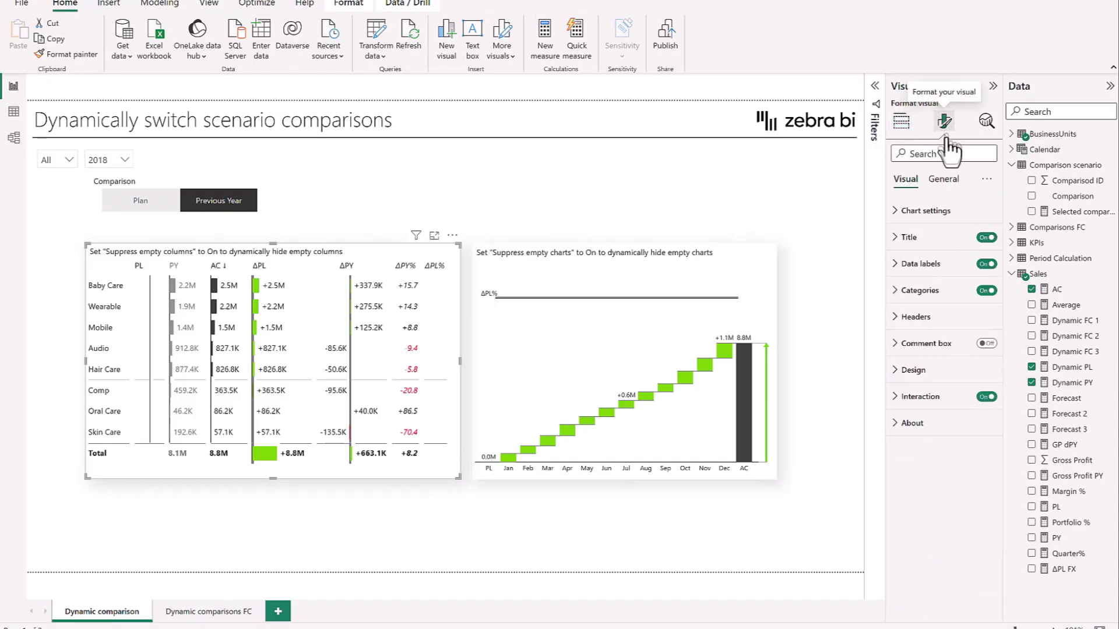
click(898, 212)
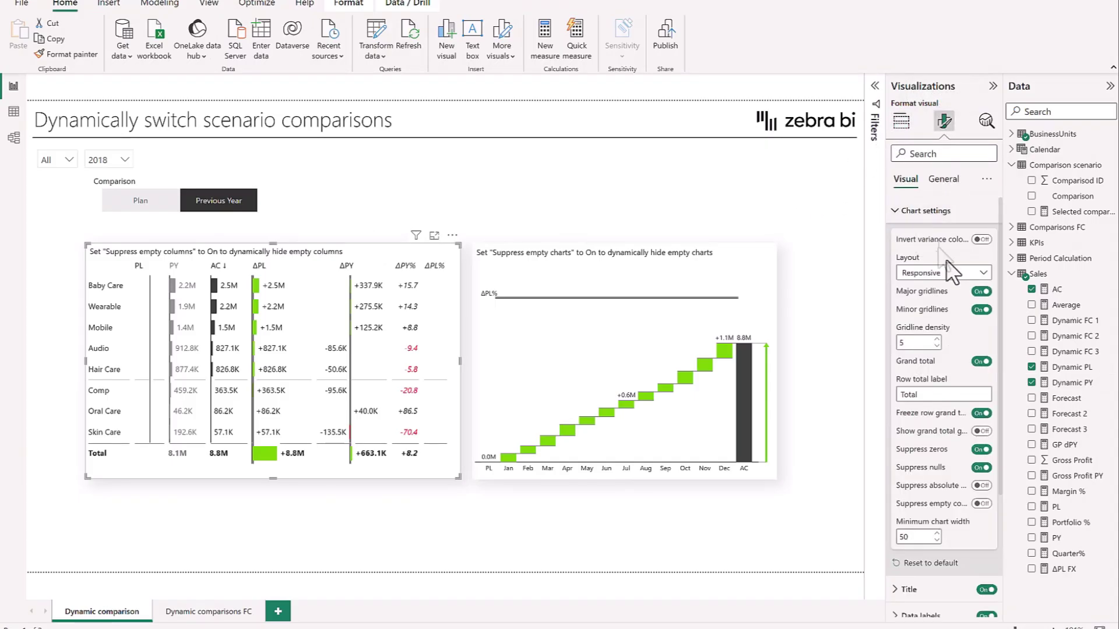
click(981, 504)
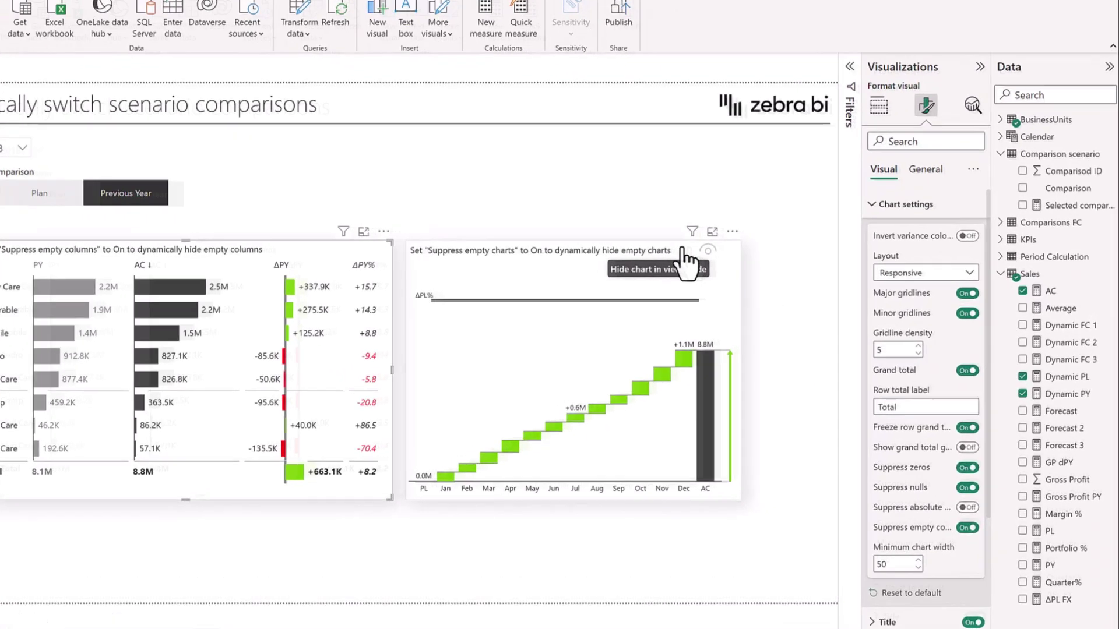
Step: Turn on Suppress empty charts for the variance chart so it shows only PY variances
click(732, 267)
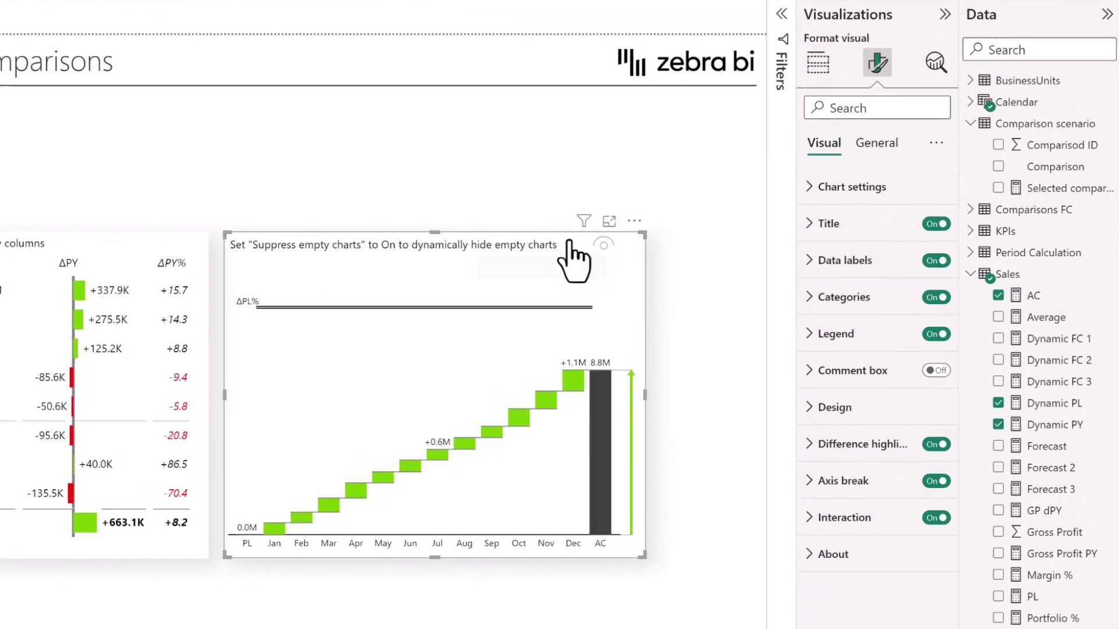
click(850, 187)
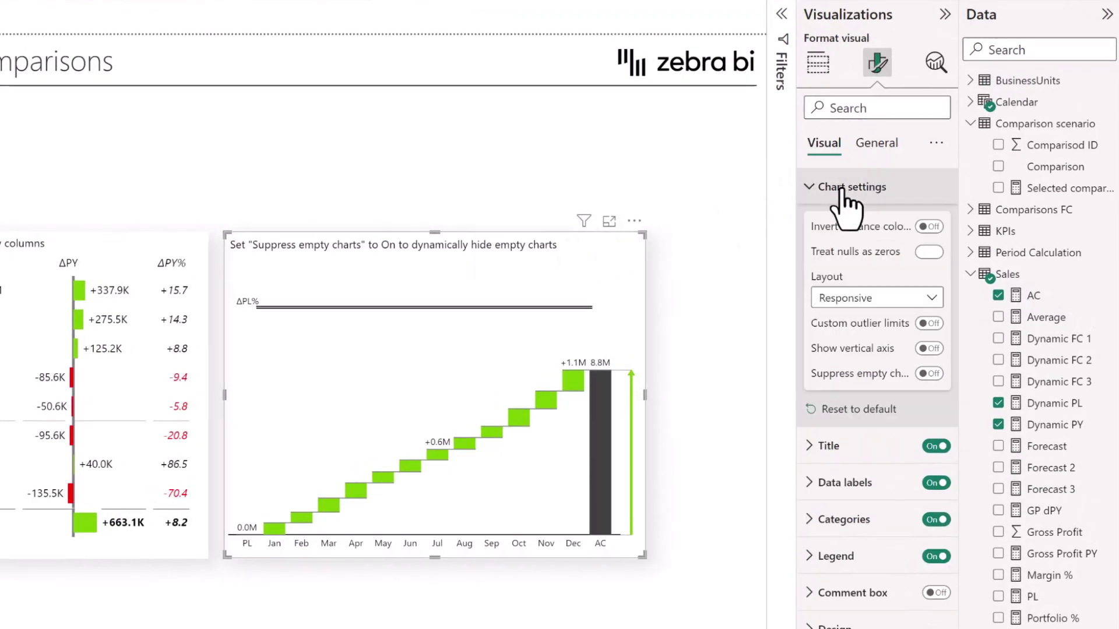
click(929, 373)
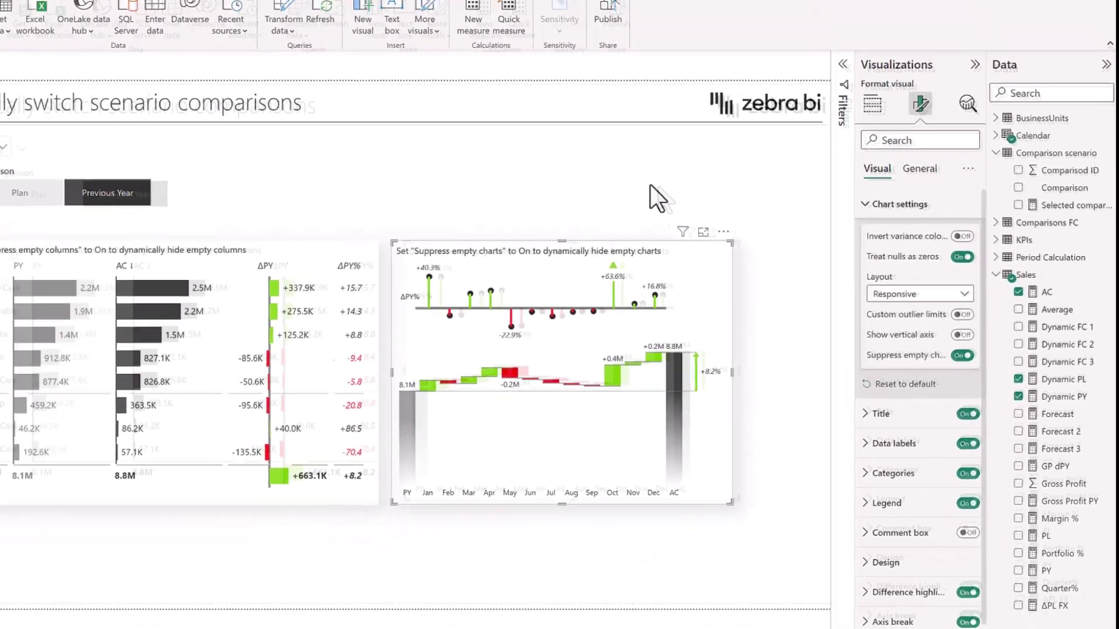
click(544, 179)
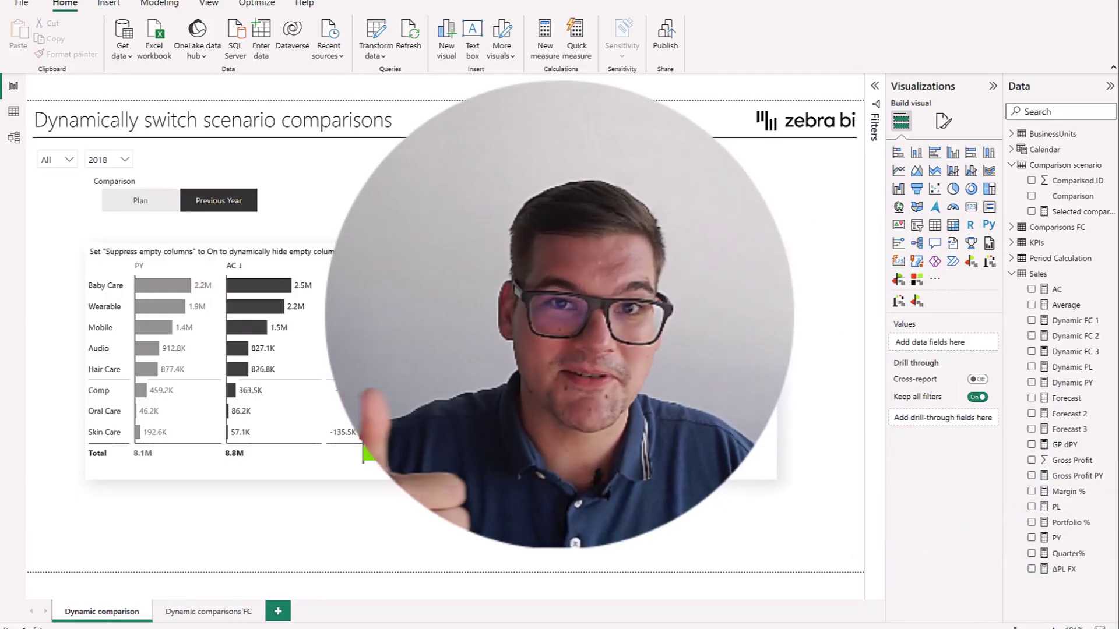
click(140, 204)
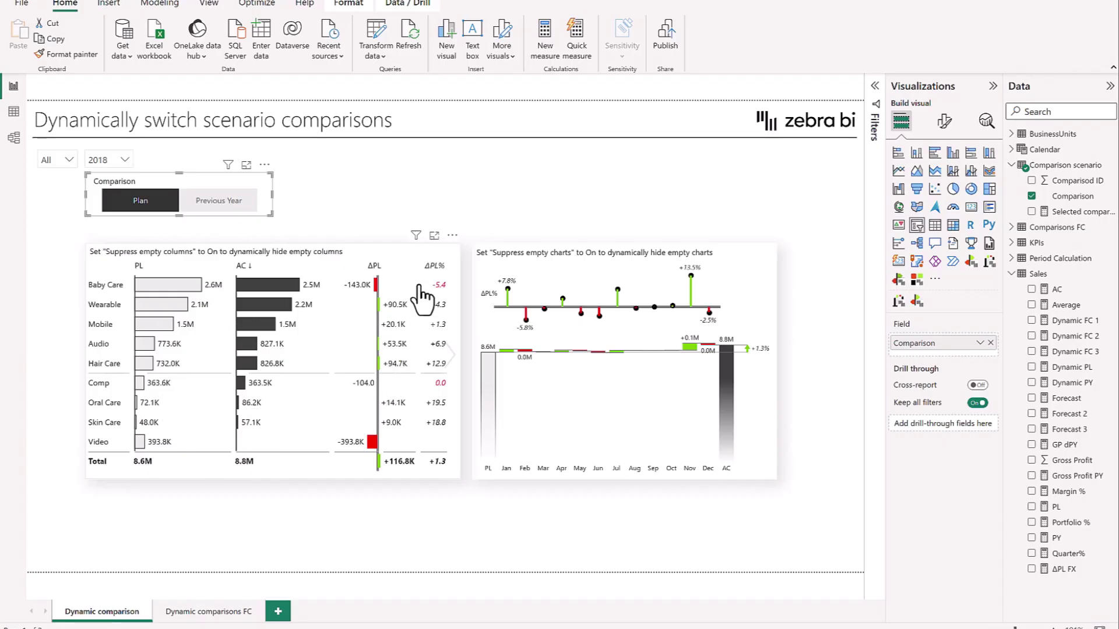
click(230, 205)
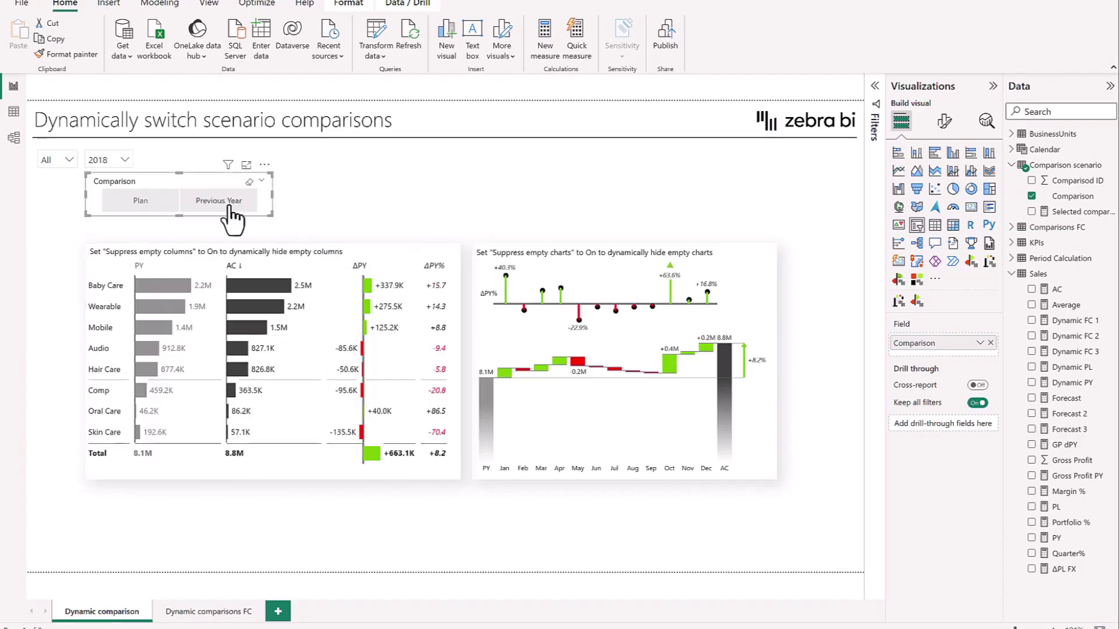